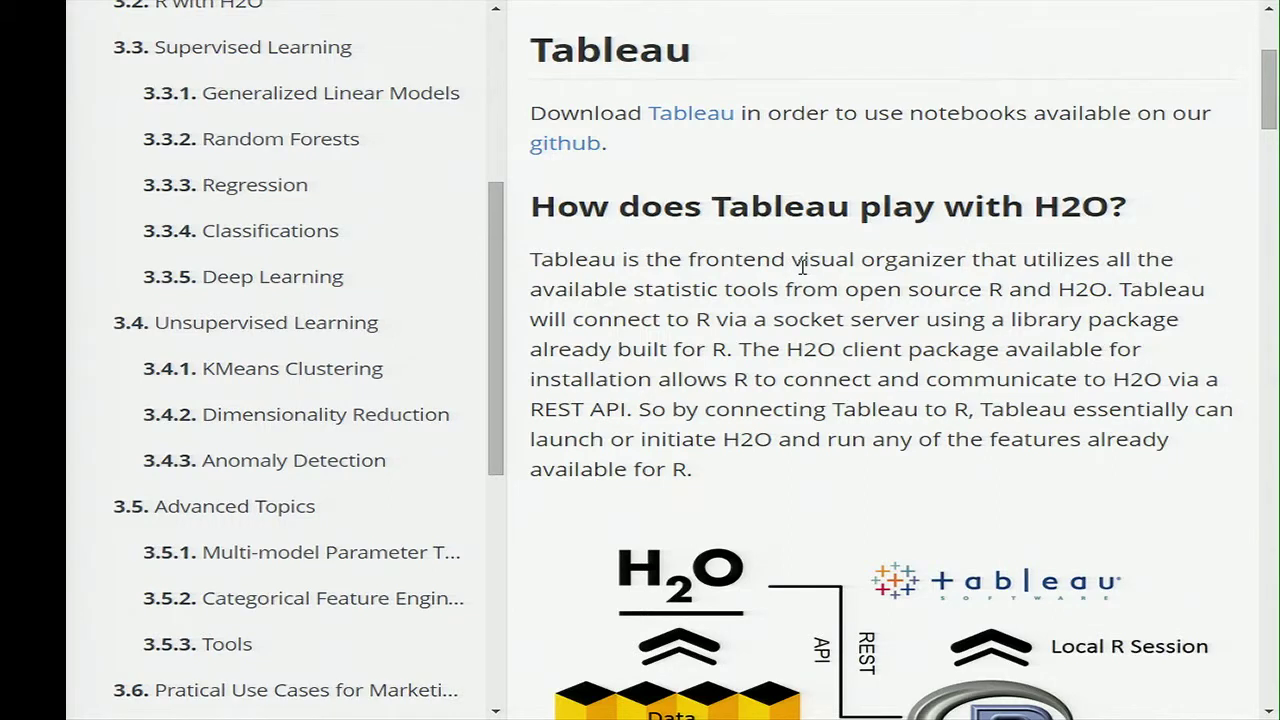
Read the Tableau guide from its H2O integration overview through the R Component commands to Step 1: Connection Setup
{"action": "scroll", "coordinate": [903, 330], "scroll_direction": "down", "scroll_amount": 3}
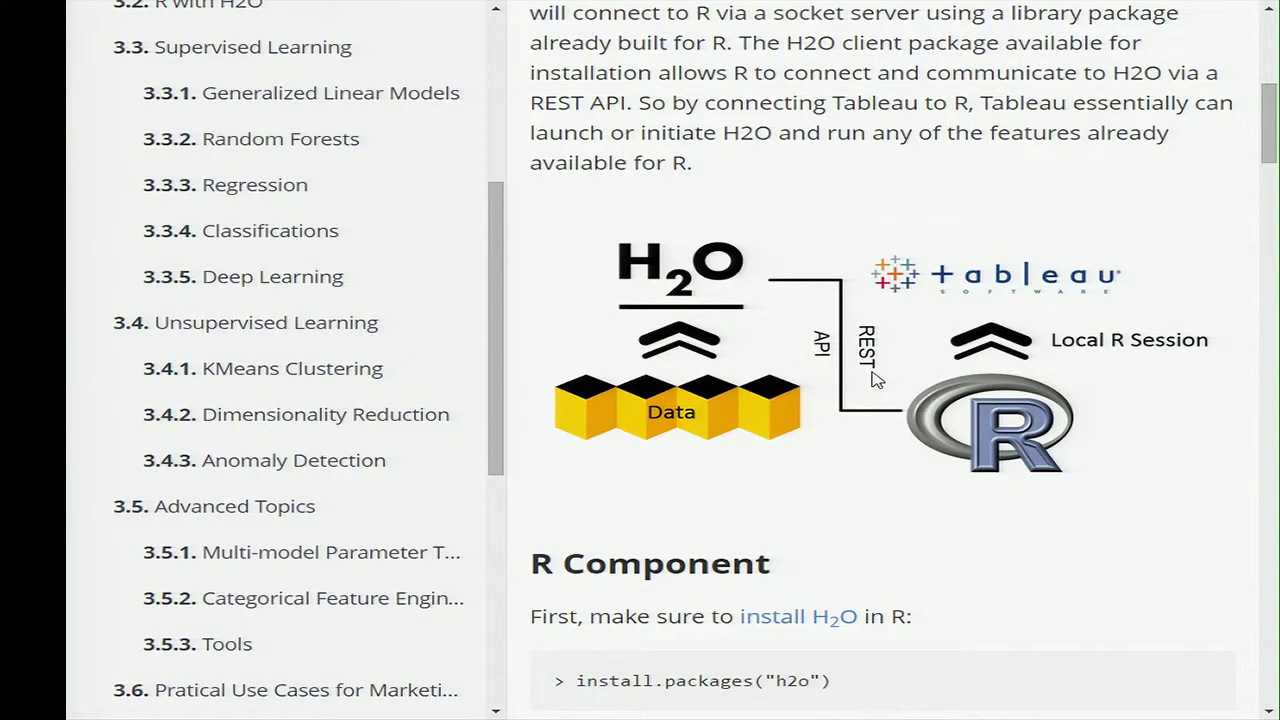
{"action": "scroll", "coordinate": [876, 380], "scroll_direction": "down", "scroll_amount": 1}
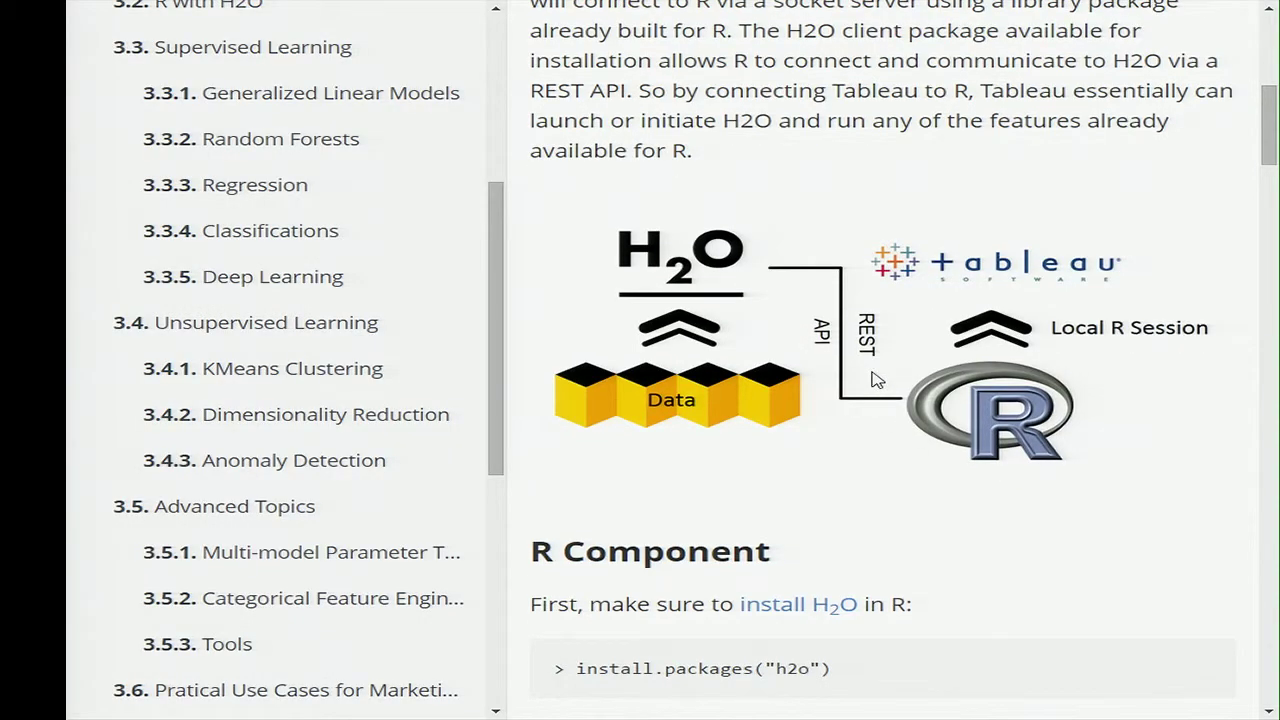
{"action": "scroll", "coordinate": [897, 187], "scroll_direction": "down", "scroll_amount": 2}
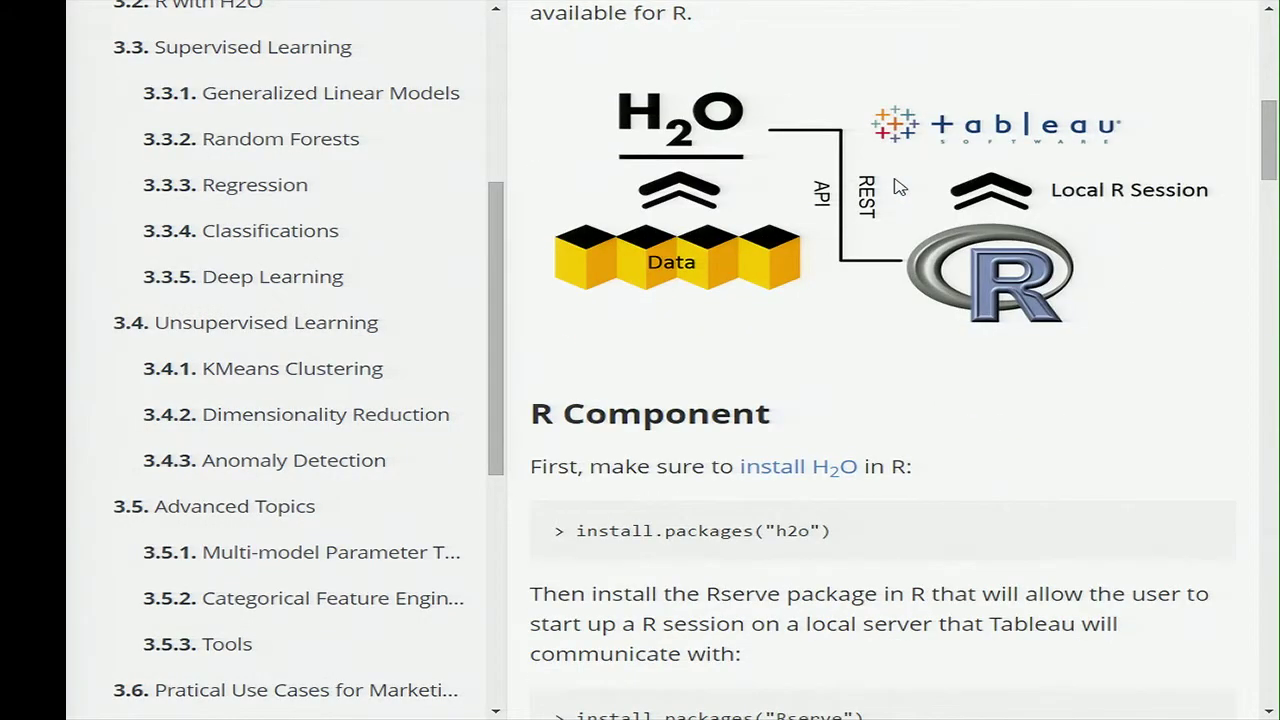
{"action": "scroll", "coordinate": [962, 222], "scroll_direction": "down", "scroll_amount": 2}
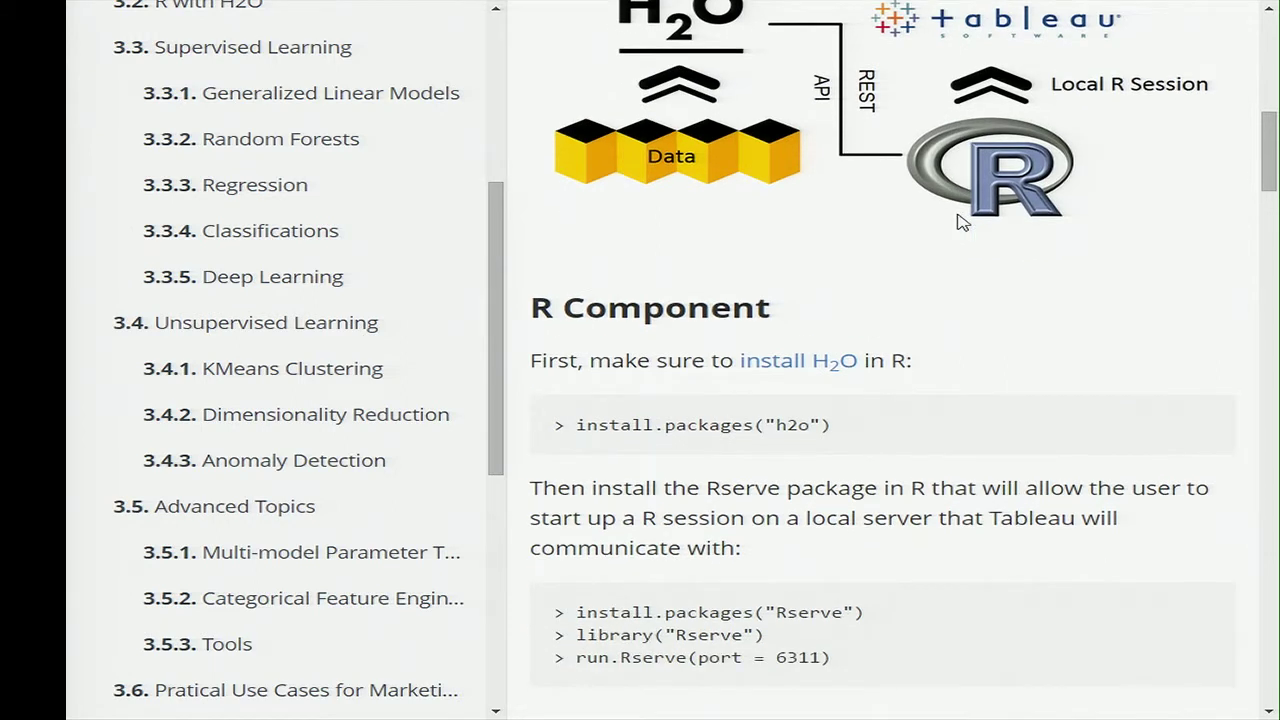
{"action": "scroll", "coordinate": [962, 222], "scroll_direction": "down", "scroll_amount": 3}
{"action": "scroll", "coordinate": [962, 222], "scroll_direction": "down", "scroll_amount": 1}
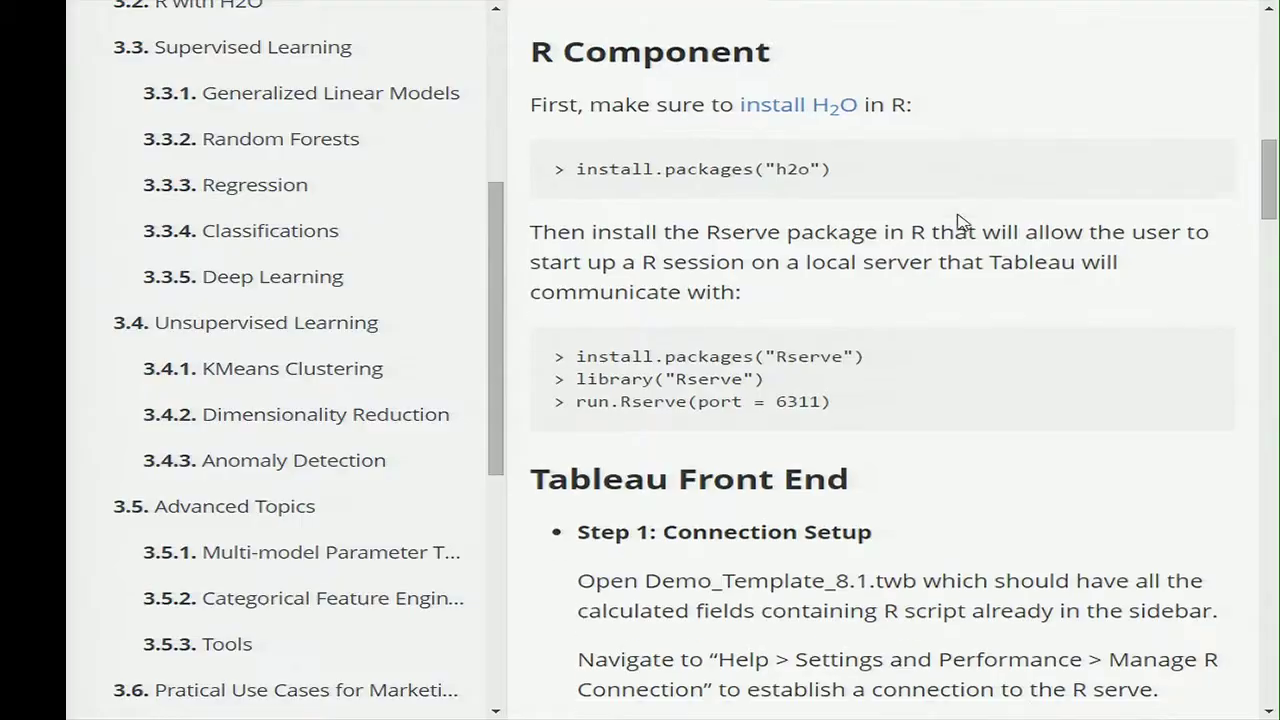
{"action": "scroll", "coordinate": [960, 217], "scroll_direction": "down", "scroll_amount": 3}
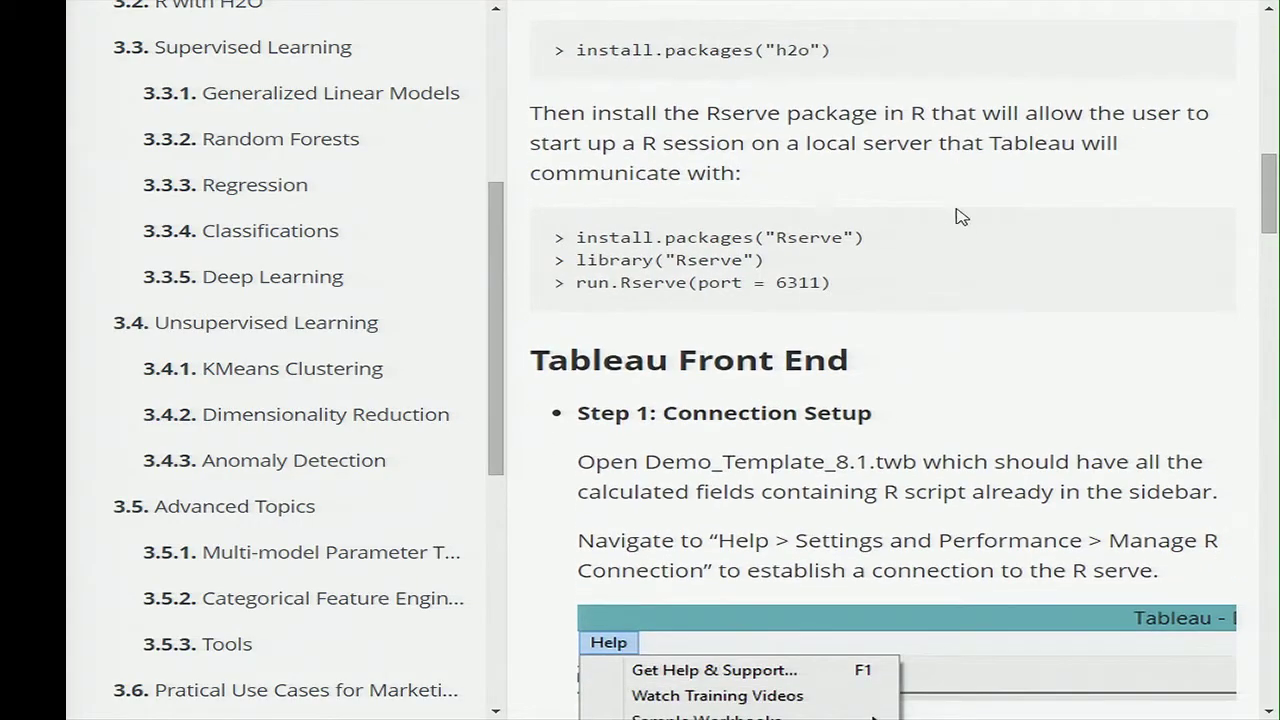
{"action": "scroll", "coordinate": [960, 217], "scroll_direction": "down", "scroll_amount": 3}
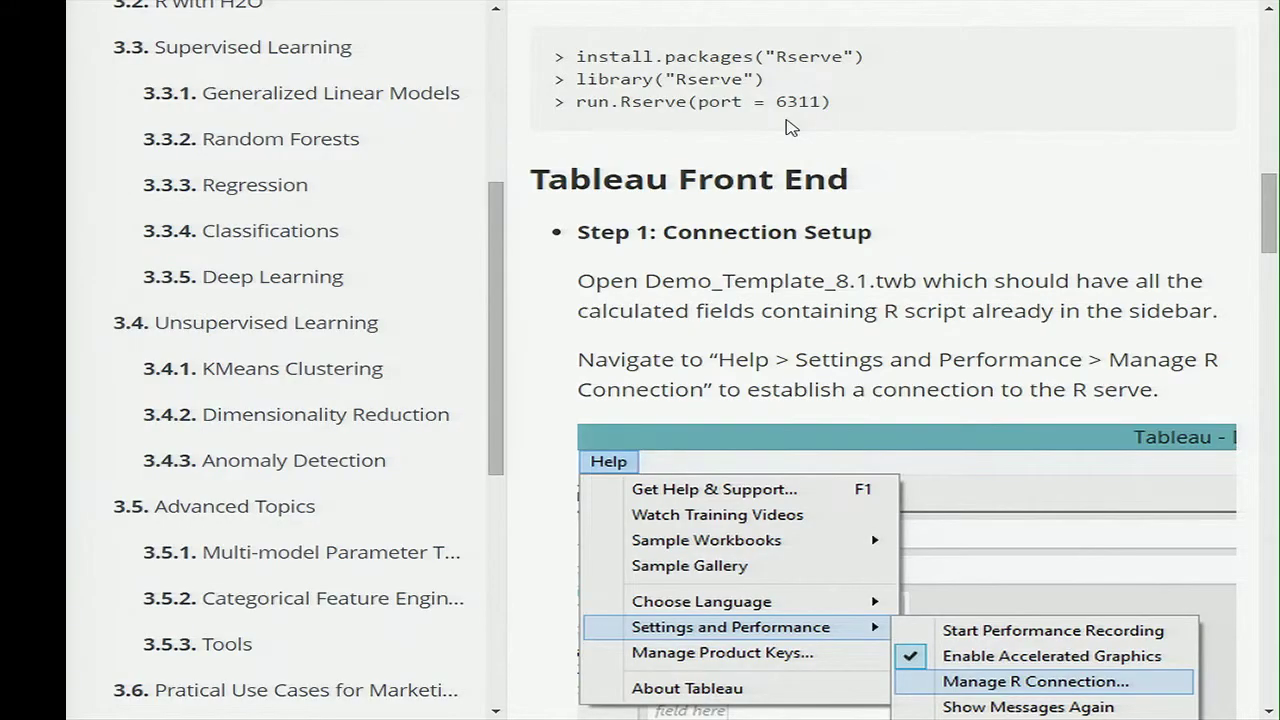
Exit the full-screen guide and reload the StoreView page of the happy_amy_cloud H2O cluster
{"action": "key", "text": "F11"}
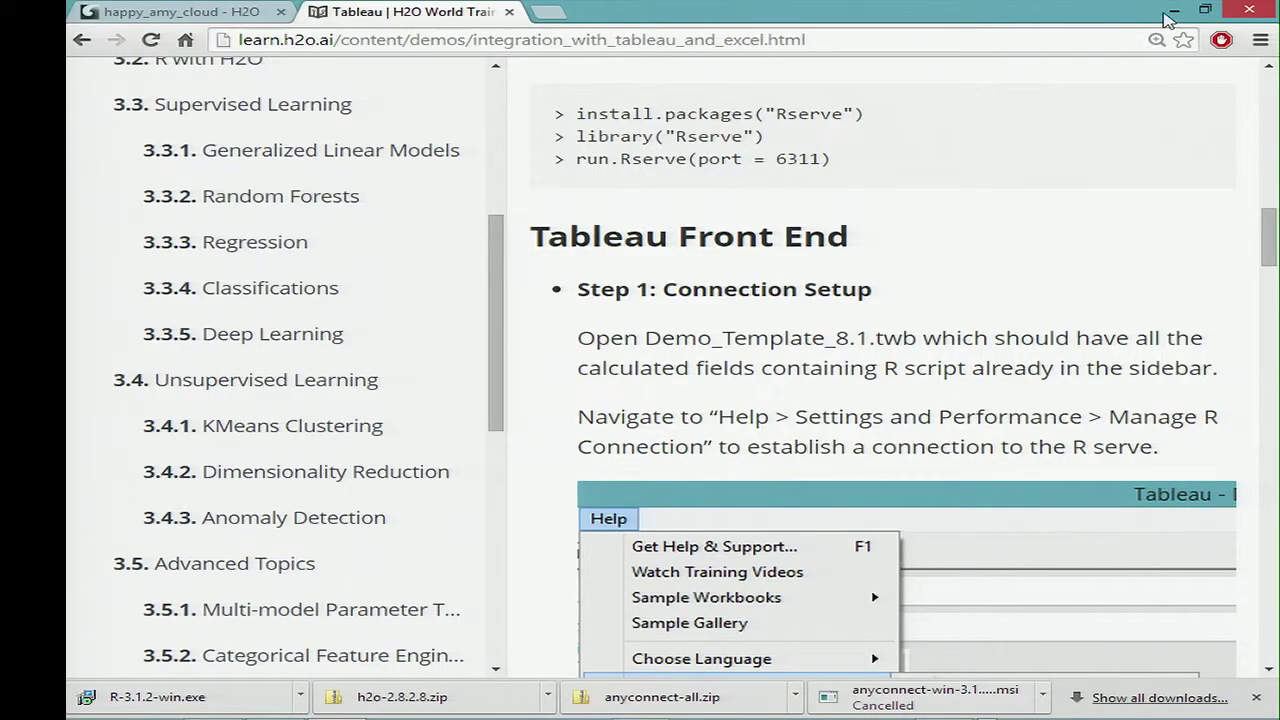
{"action": "left_click", "coordinate": [1174, 10]}
{"action": "mouse_move", "coordinate": [313, 705]}
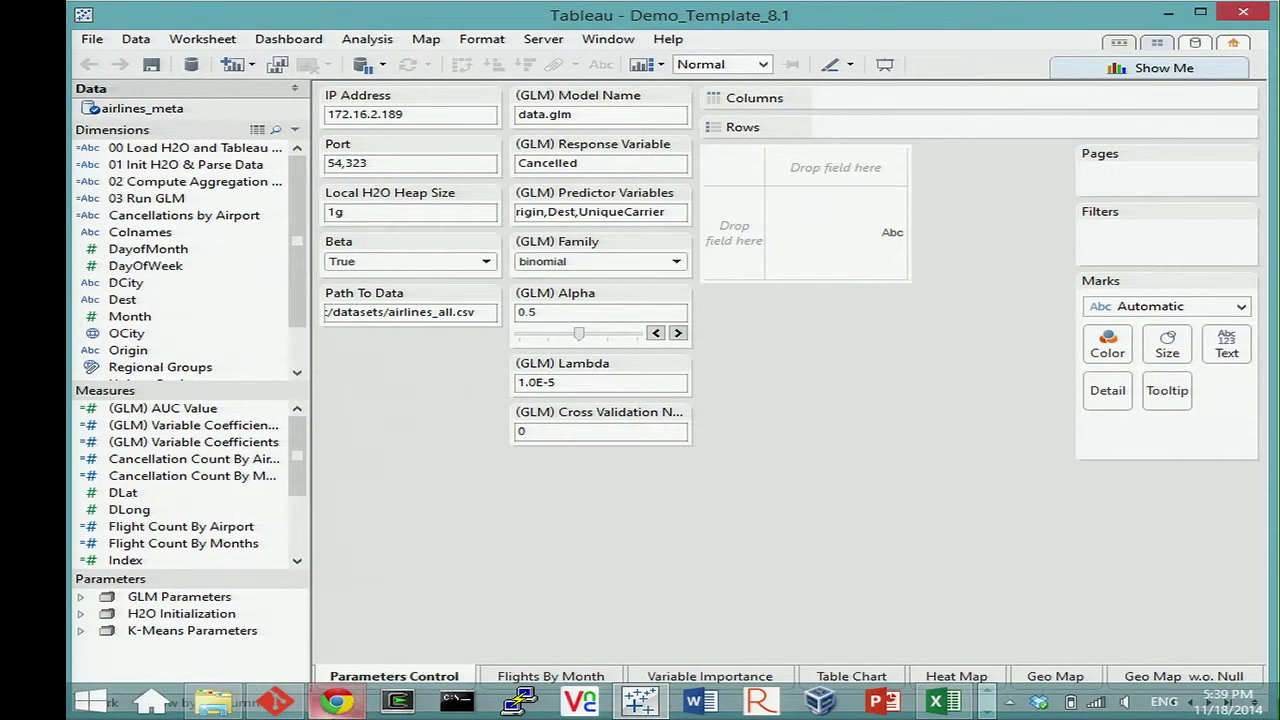
{"action": "left_click", "coordinate": [336, 702]}
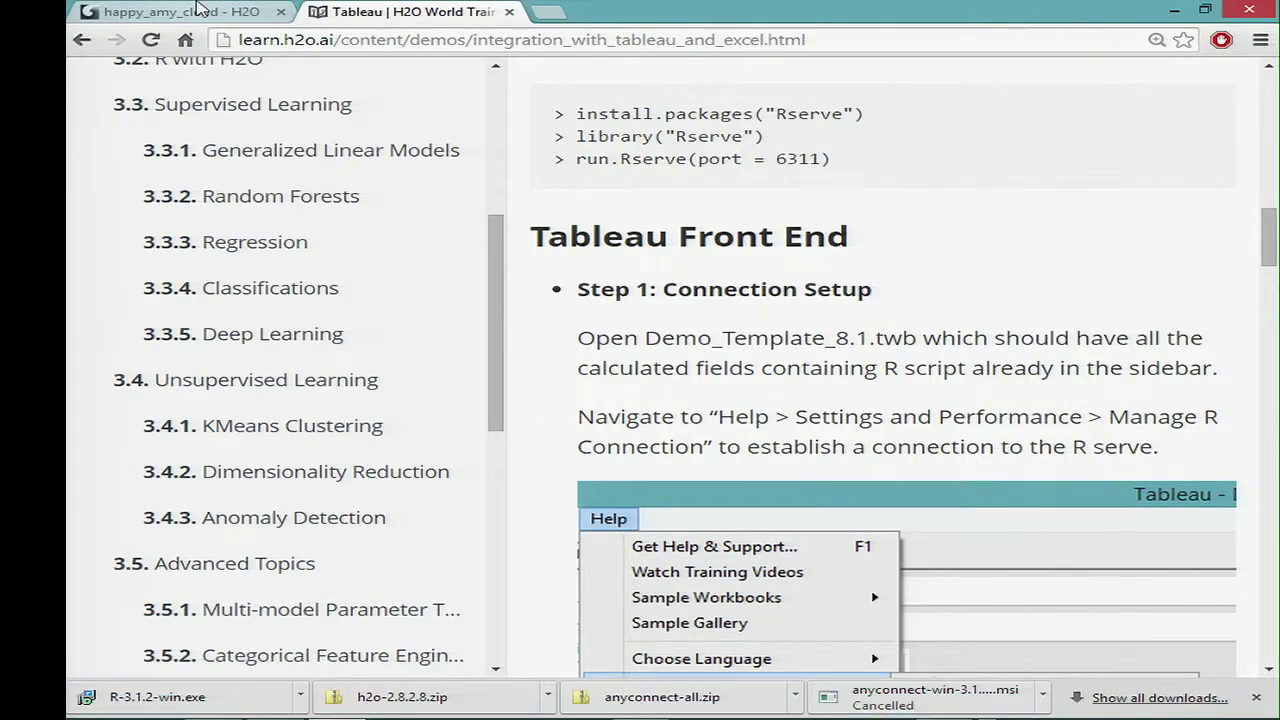
{"action": "left_click", "coordinate": [200, 8]}
{"action": "left_click_drag", "start_coordinate": [200, 8], "coordinate": [200, 40]}
{"action": "left_click", "coordinate": [151, 40]}
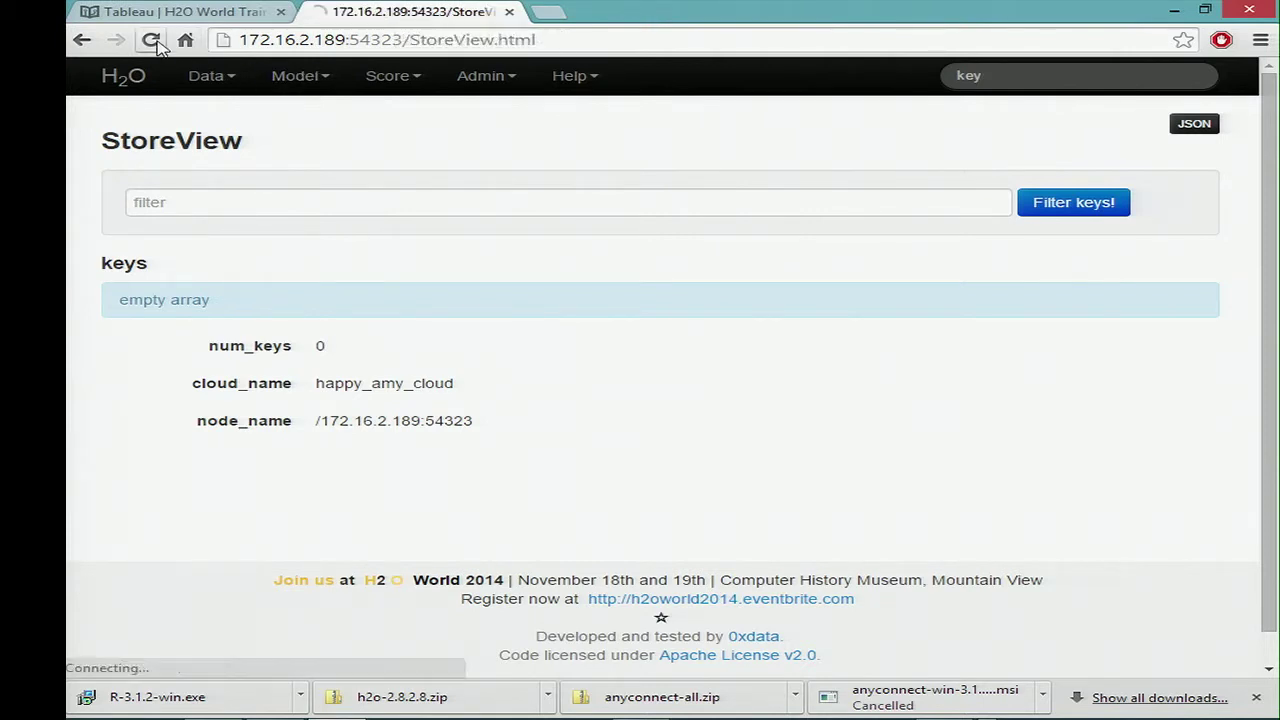
Open the cluster's Water Meter (Perfbar) page and examine the CPU bars and their legend
{"action": "left_click", "coordinate": [481, 80]}
{"action": "left_click", "coordinate": [481, 82]}
{"action": "left_click", "coordinate": [481, 80]}
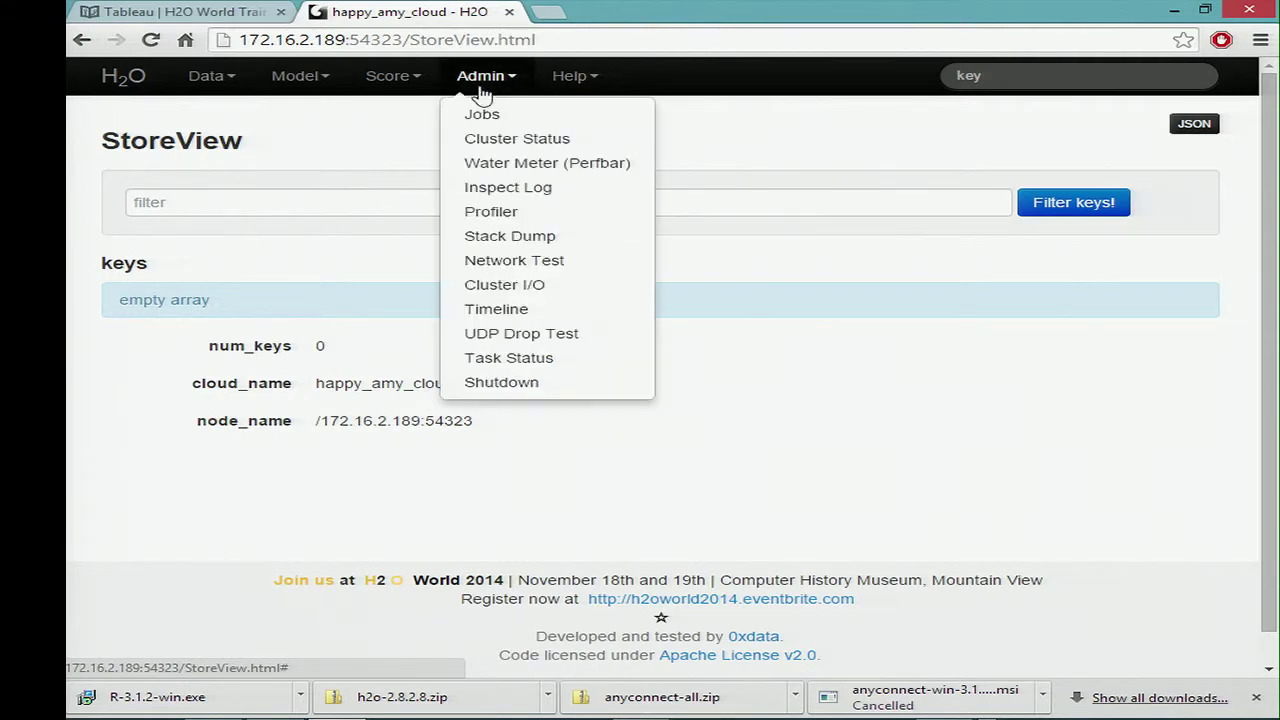
{"action": "left_click", "coordinate": [510, 163]}
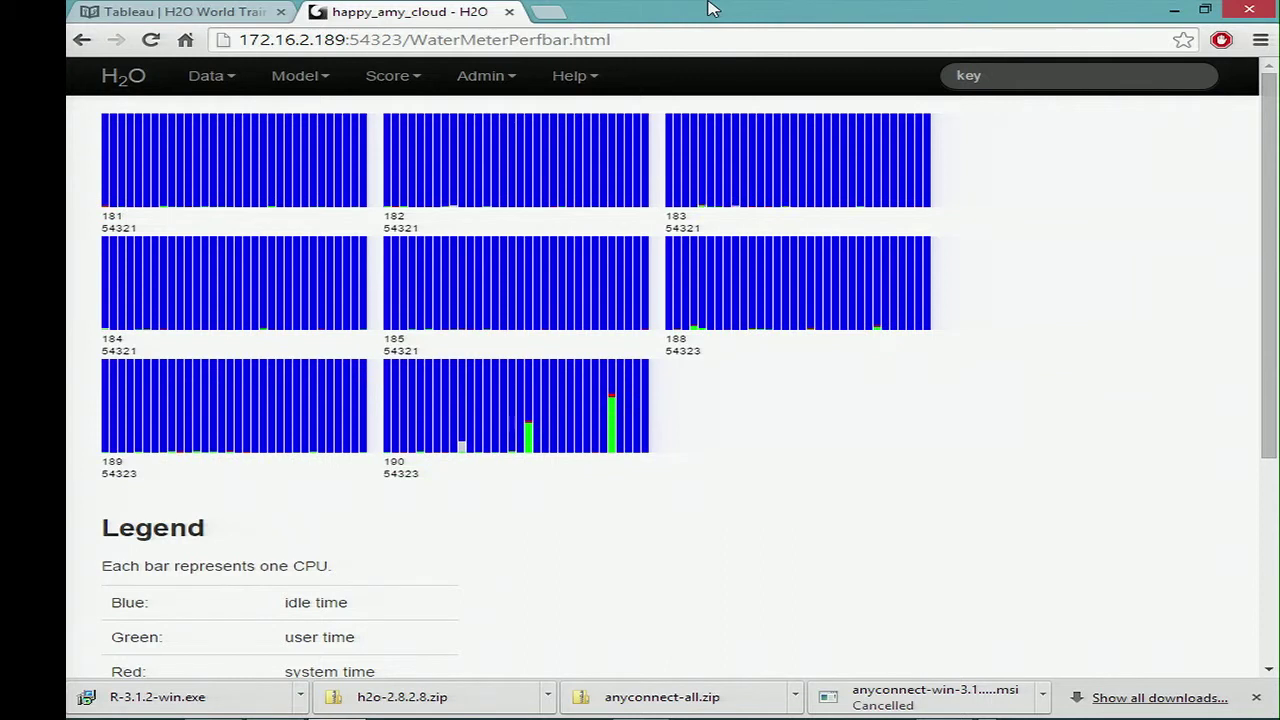
{"action": "scroll", "coordinate": [615, 158], "scroll_direction": "down", "scroll_amount": 4}
{"action": "scroll", "coordinate": [615, 158], "scroll_direction": "up", "scroll_amount": 4}
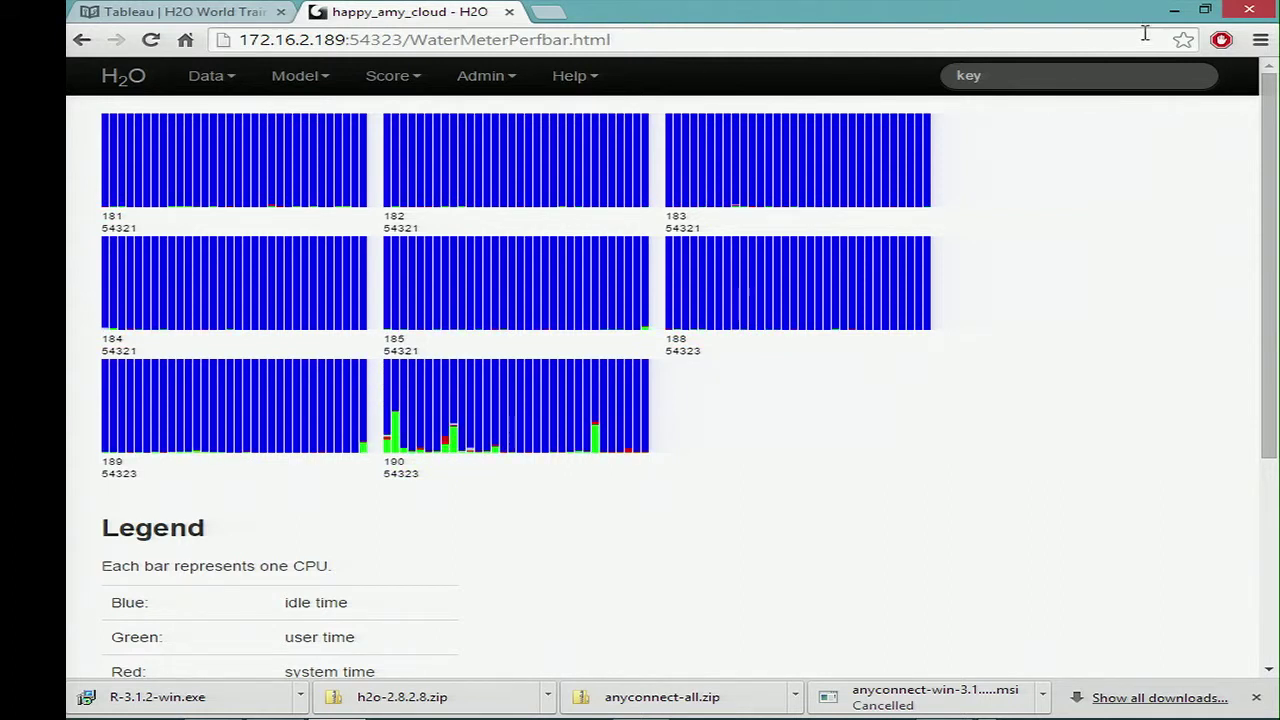
Shrink the Water Meter browser window to a narrow column and resize the Tableau window to sit beside it
{"action": "left_click", "coordinate": [1180, 18]}
{"action": "left_click_drag", "start_coordinate": [1190, 28], "coordinate": [1056, 39]}
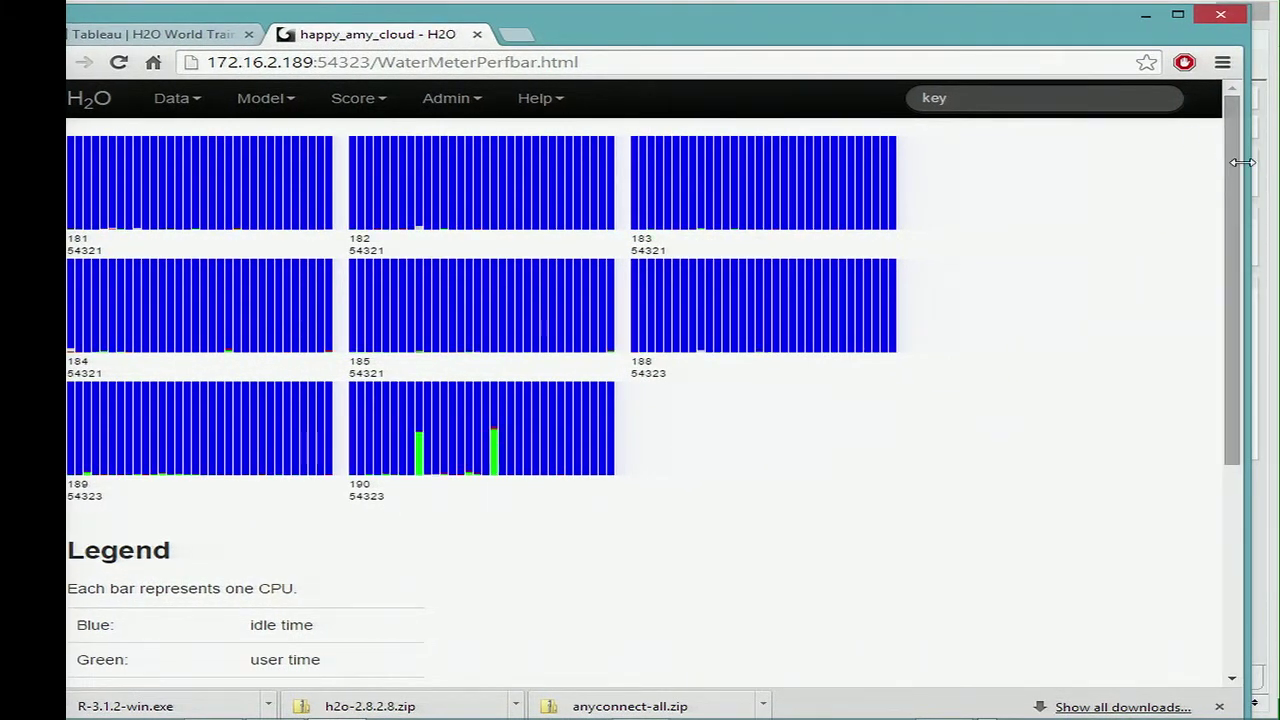
{"action": "left_click_drag", "start_coordinate": [1242, 162], "coordinate": [648, 200]}
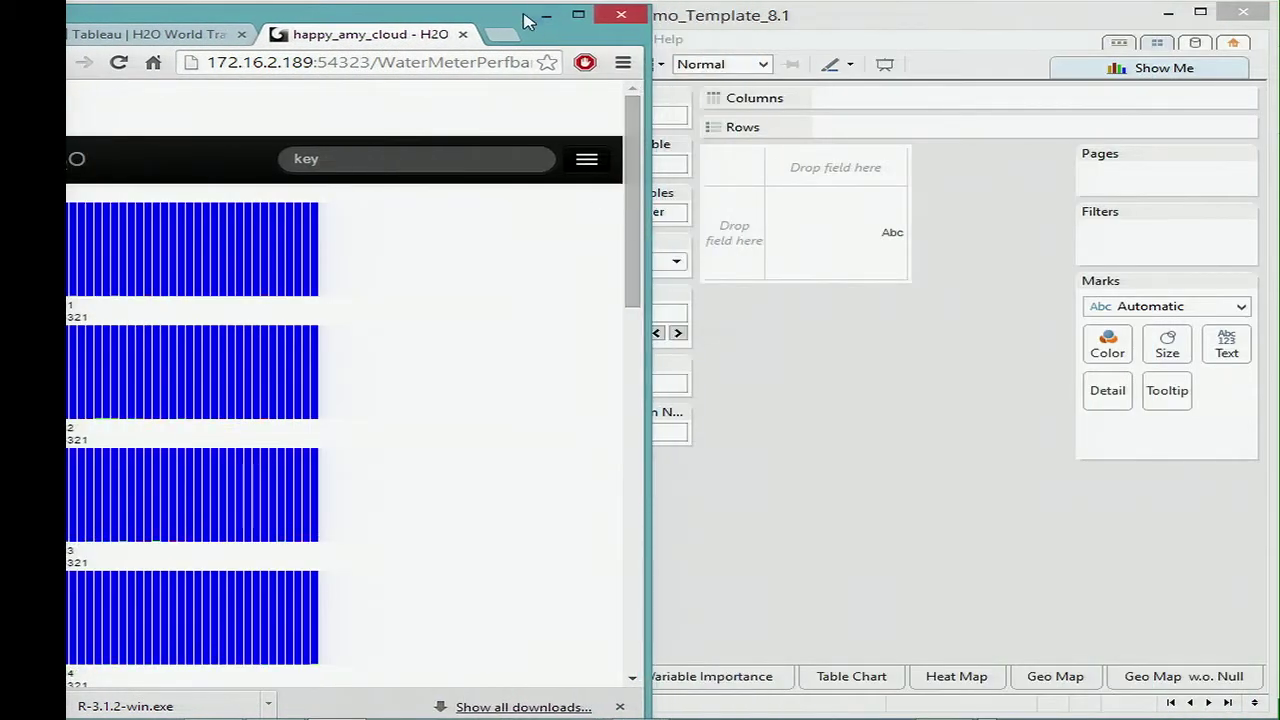
{"action": "left_click_drag", "start_coordinate": [518, 28], "coordinate": [563, 24]}
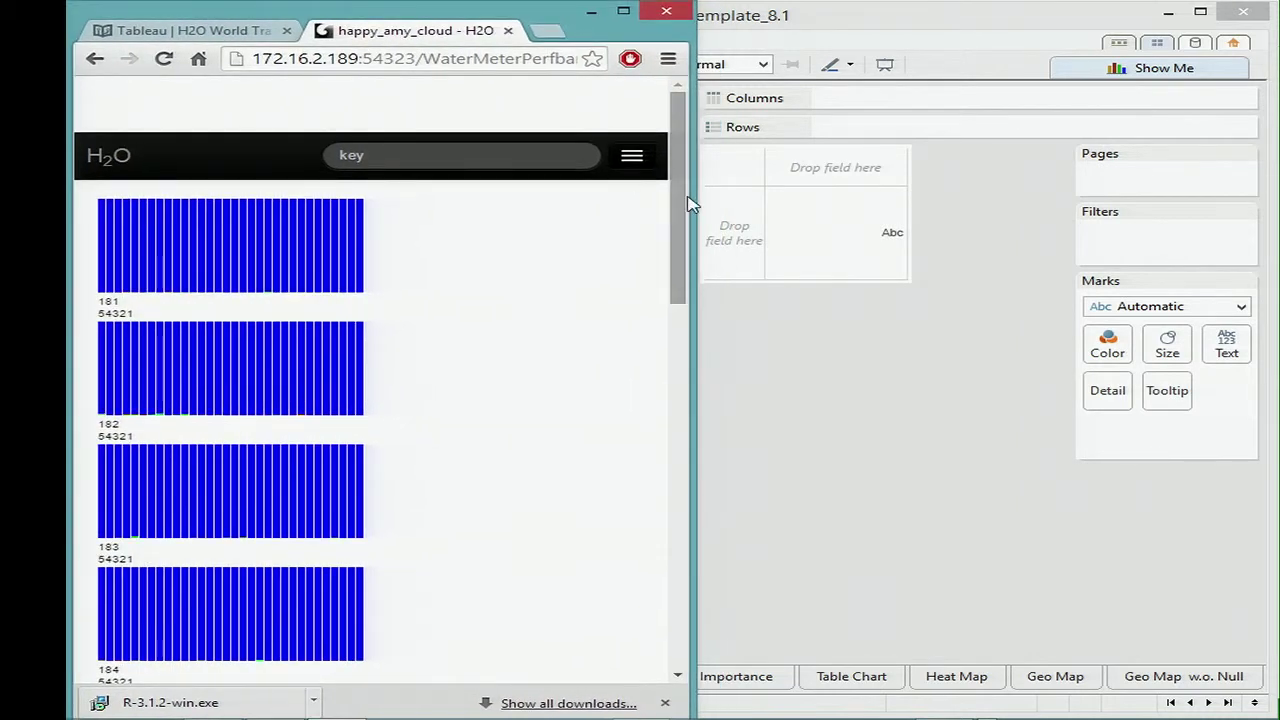
{"action": "left_click_drag", "start_coordinate": [696, 198], "coordinate": [417, 217]}
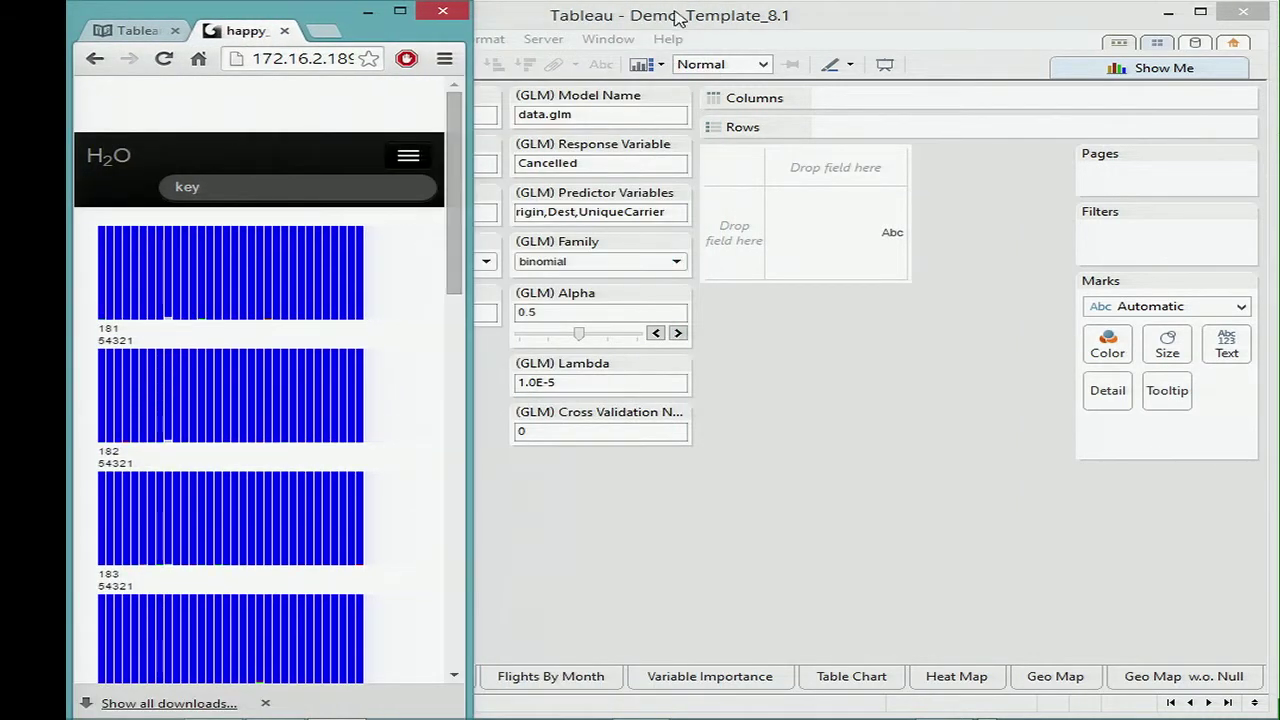
{"action": "left_click", "coordinate": [679, 18]}
{"action": "left_click_drag", "start_coordinate": [70, 180], "coordinate": [468, 188]}
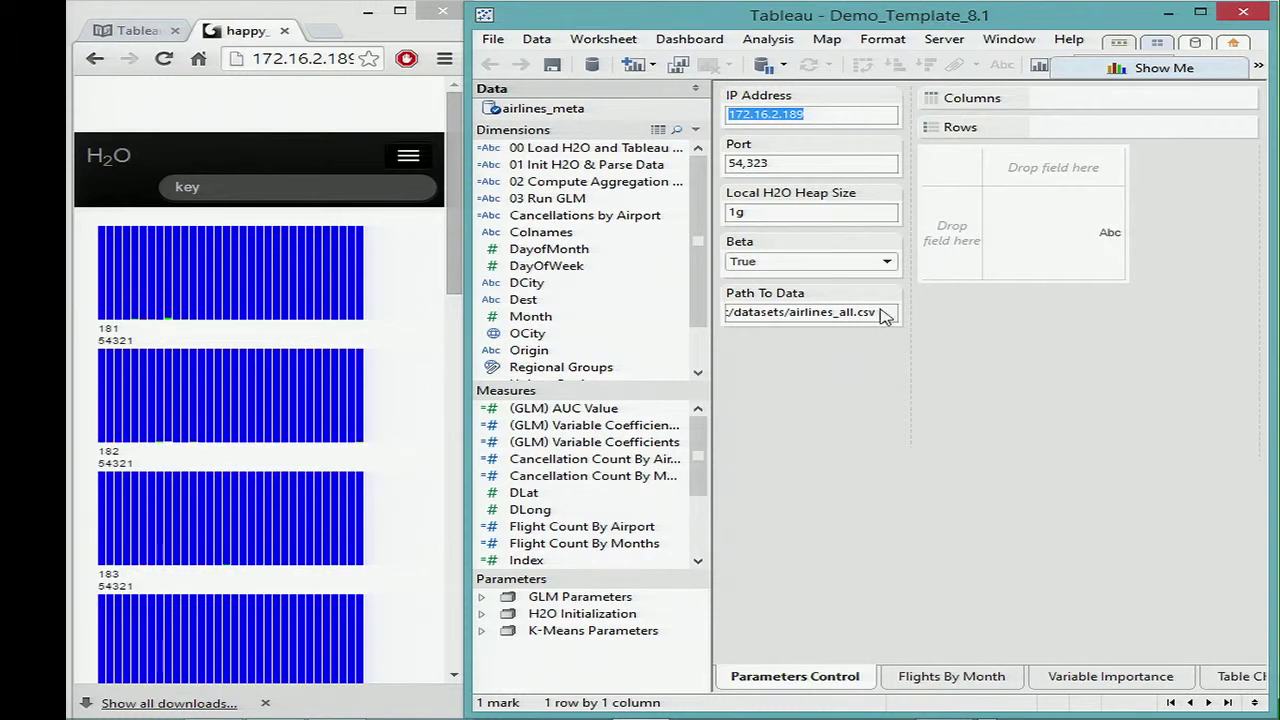
Check the full Path To Data parameter and run the 01 Init H2O & Parse Data calculated field
{"action": "left_click", "coordinate": [879, 314]}
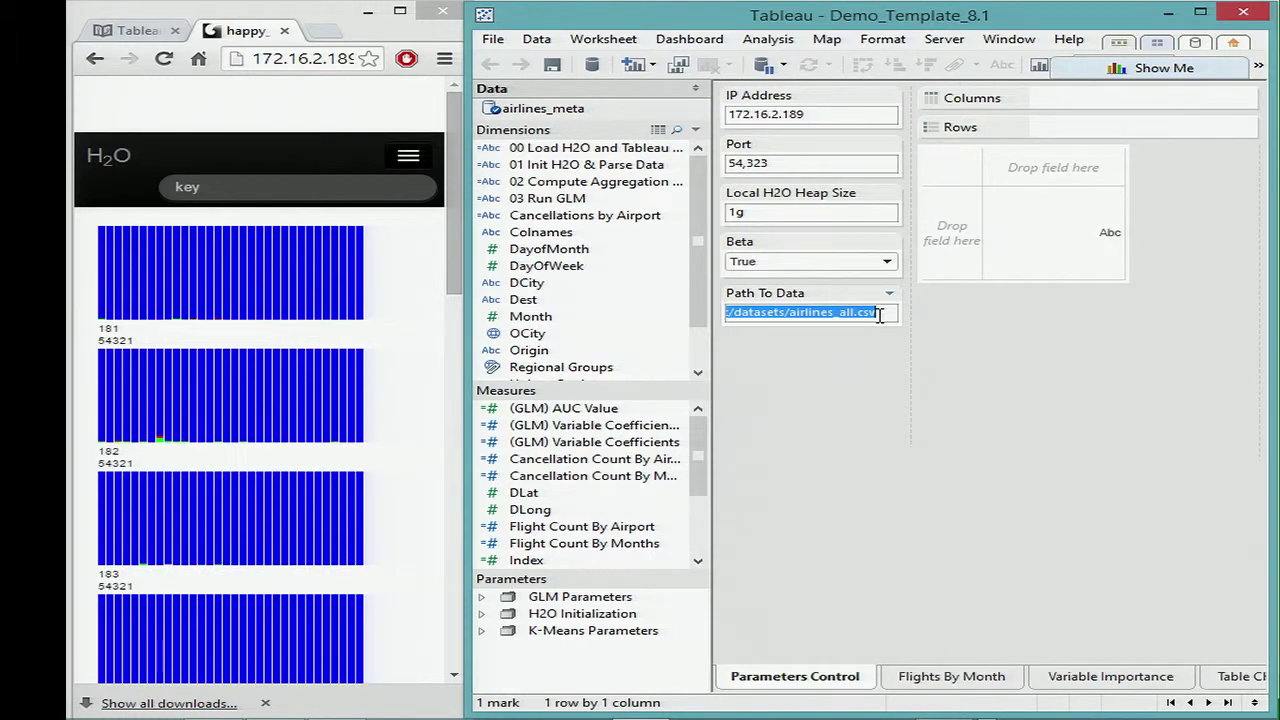
{"action": "left_click", "coordinate": [879, 314]}
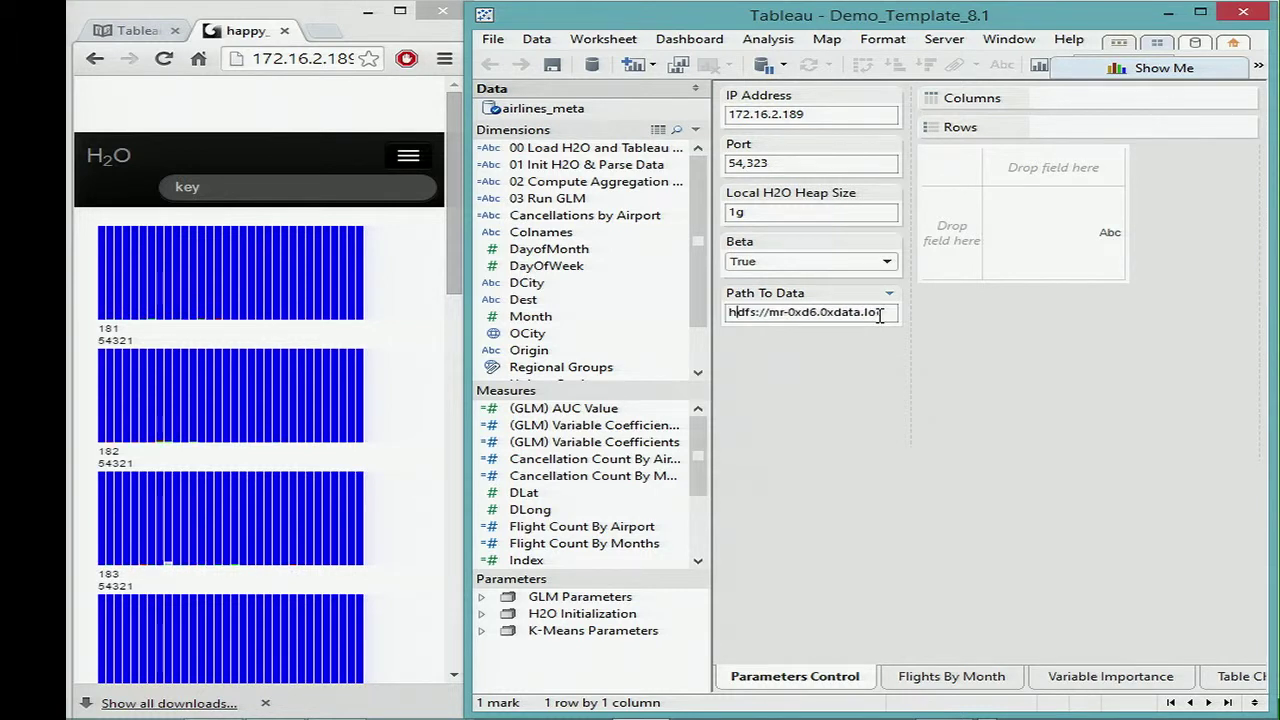
{"action": "left_click", "coordinate": [648, 150]}
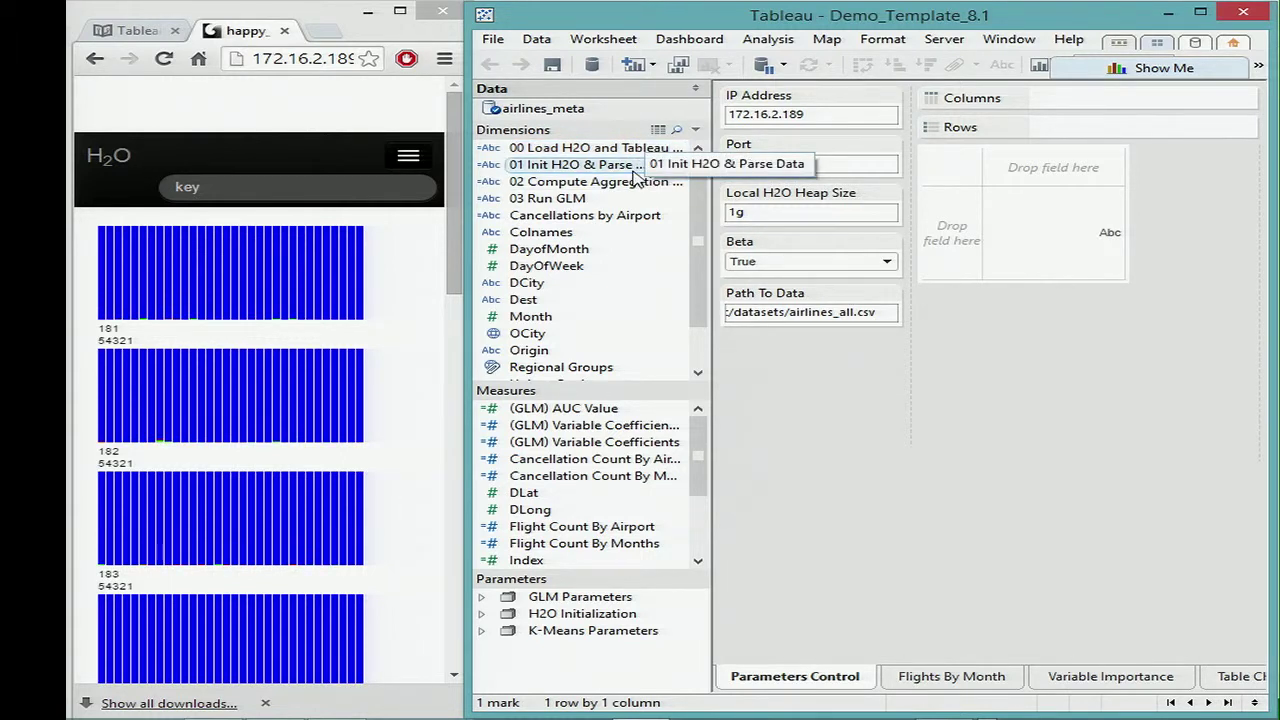
{"action": "left_click", "coordinate": [633, 170]}
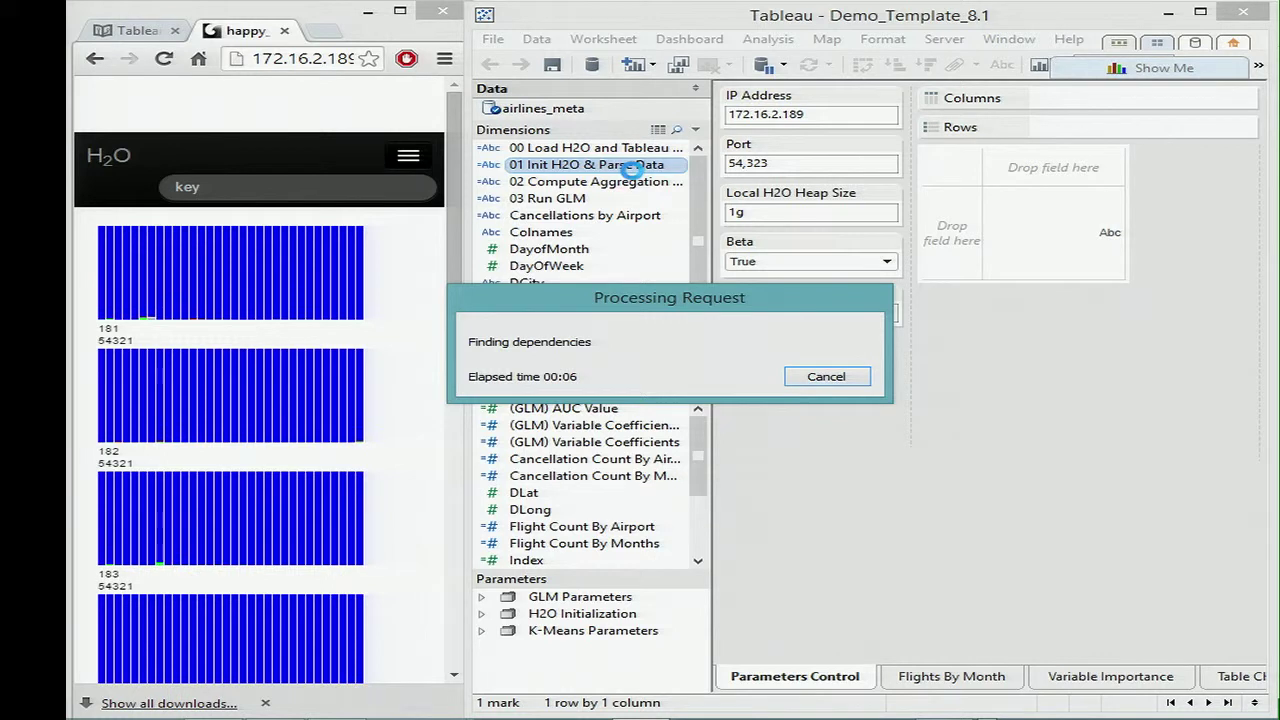
Switch to the RStudio window containing the HelloWorld.R script while Tableau processes the request
{"action": "mouse_move", "coordinate": [519, 705]}
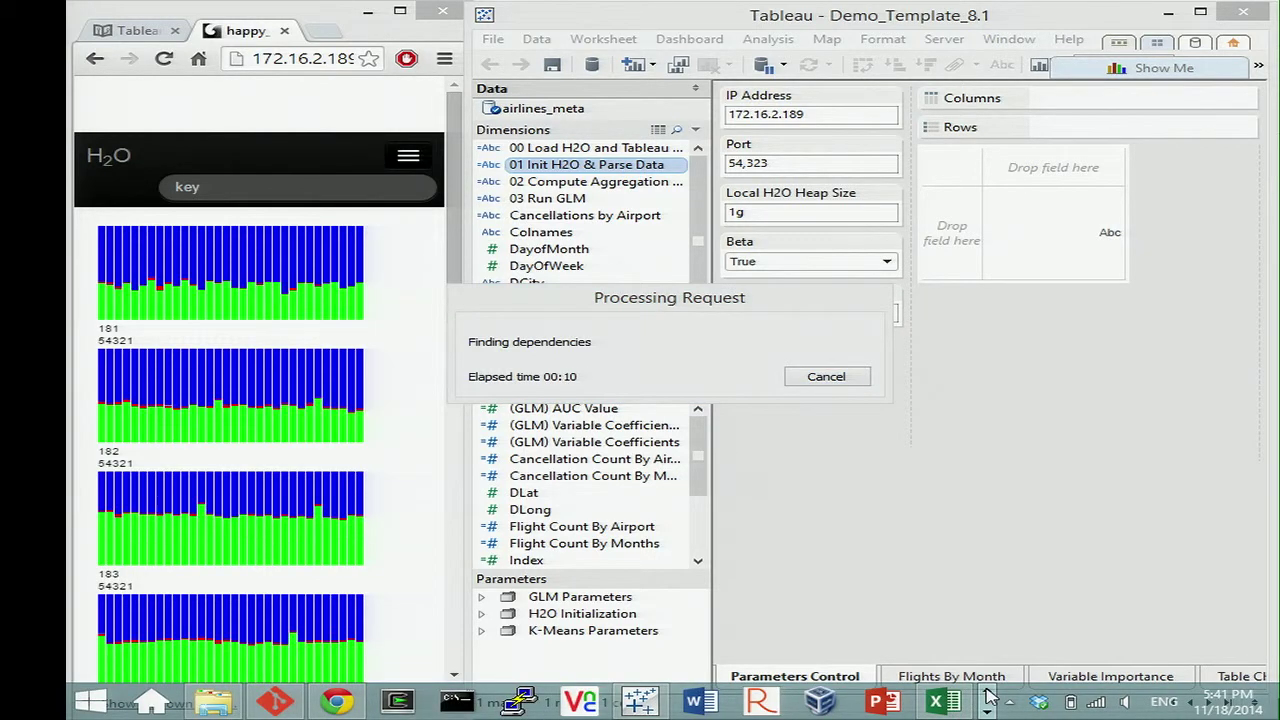
{"action": "left_click", "coordinate": [686, 360]}
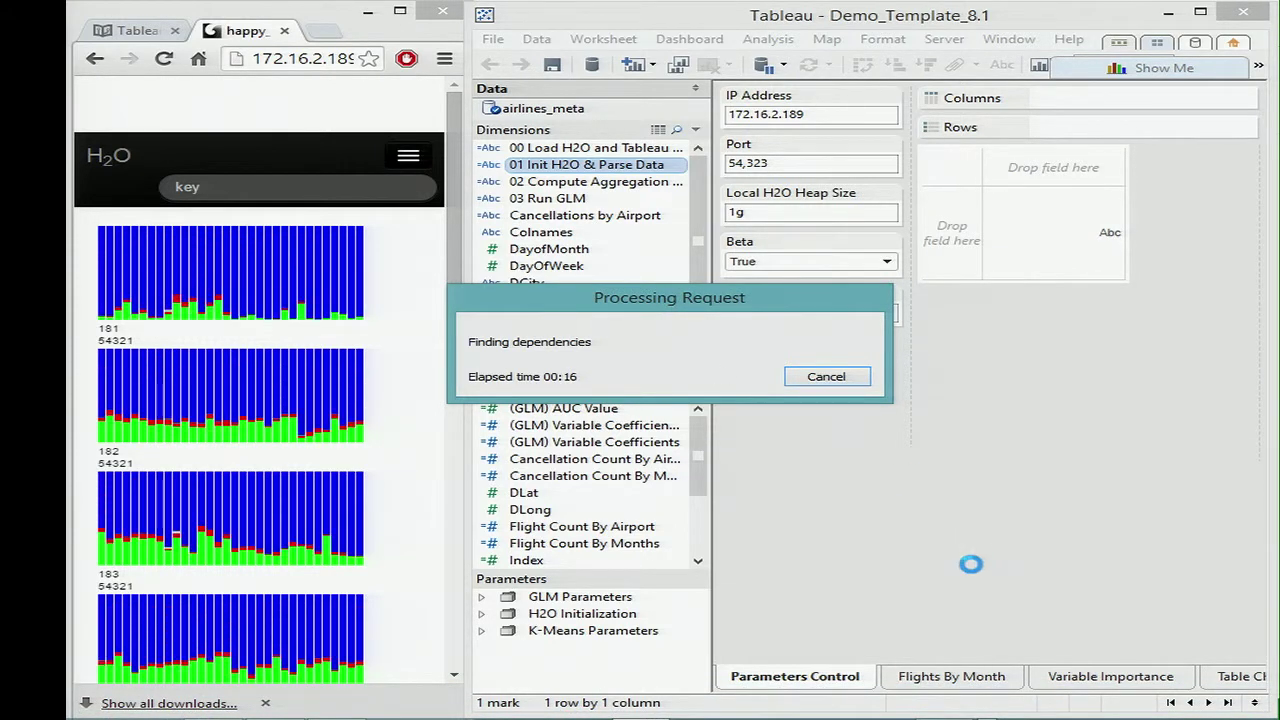
{"action": "left_click", "coordinate": [988, 700]}
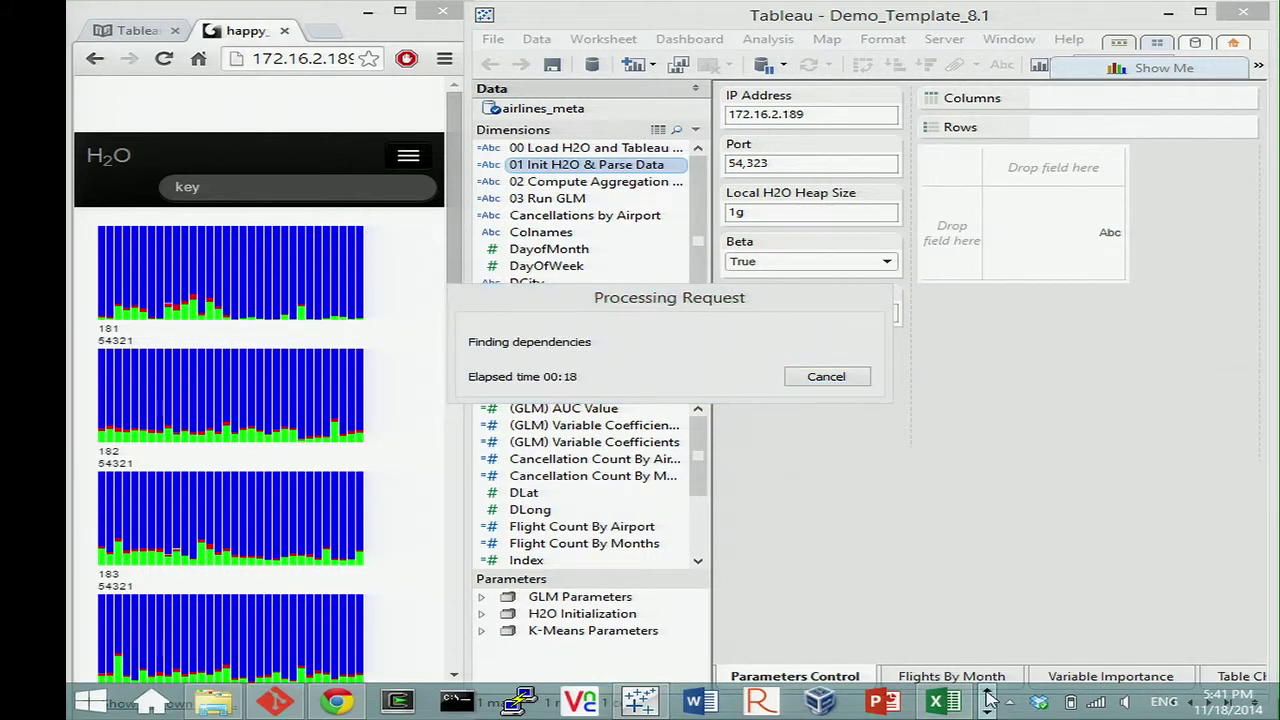
{"action": "left_click", "coordinate": [671, 364]}
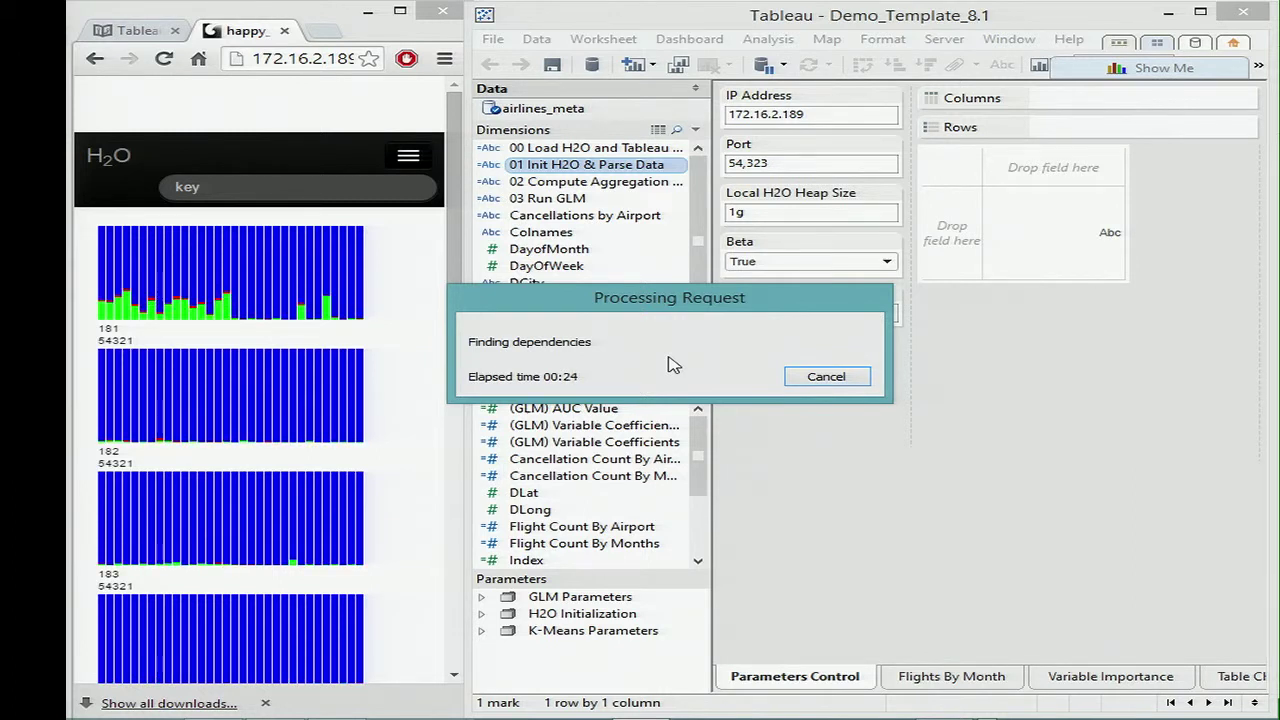
{"action": "mouse_move", "coordinate": [958, 700]}
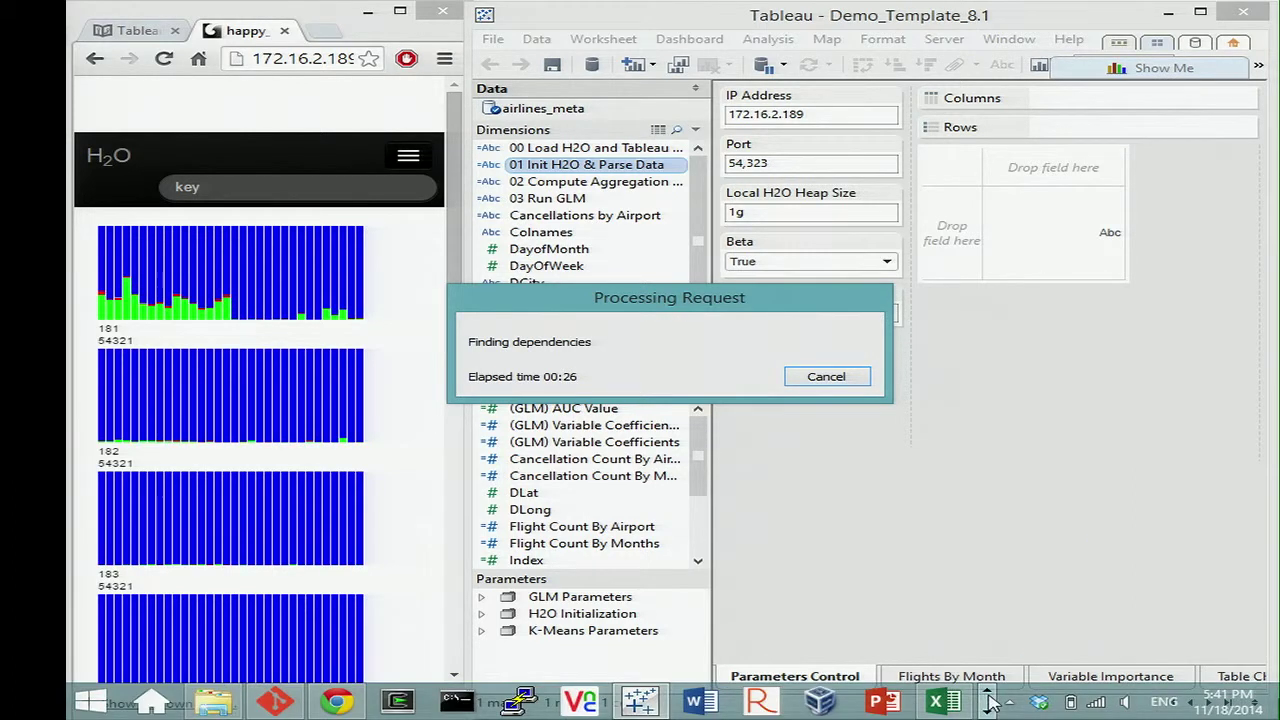
{"action": "left_click", "coordinate": [990, 703]}
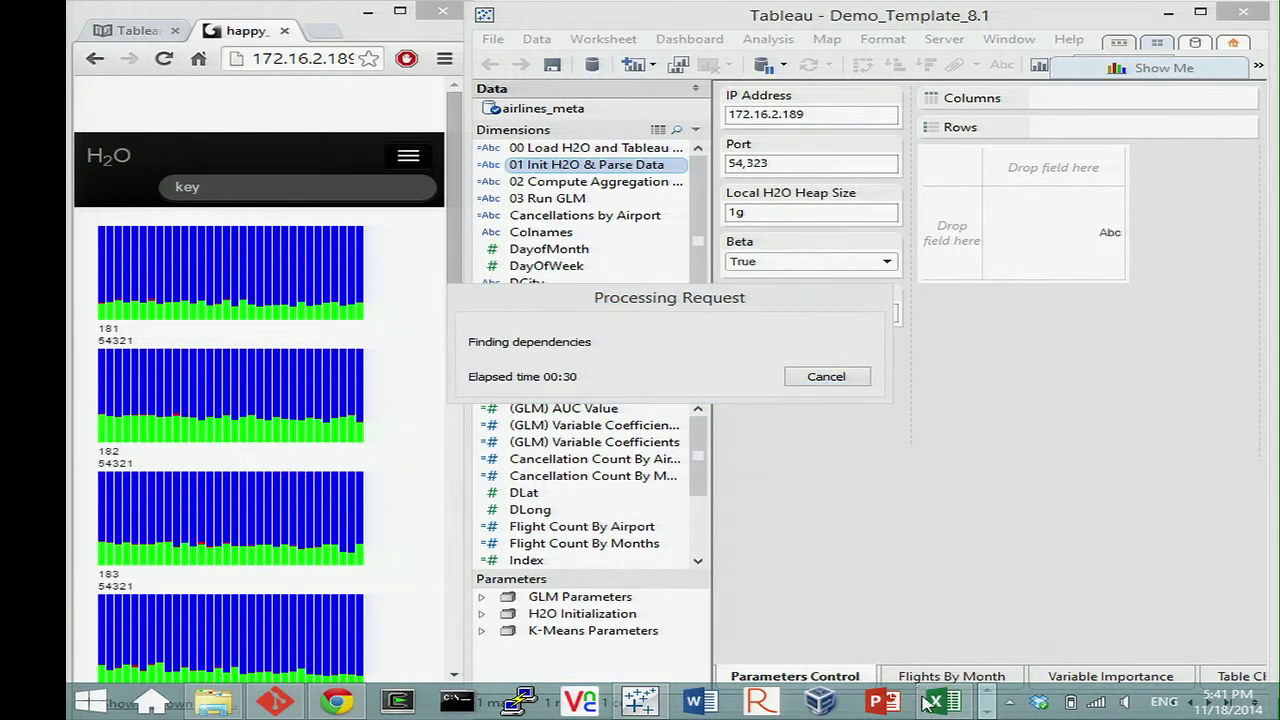
{"action": "left_click", "coordinate": [986, 710]}
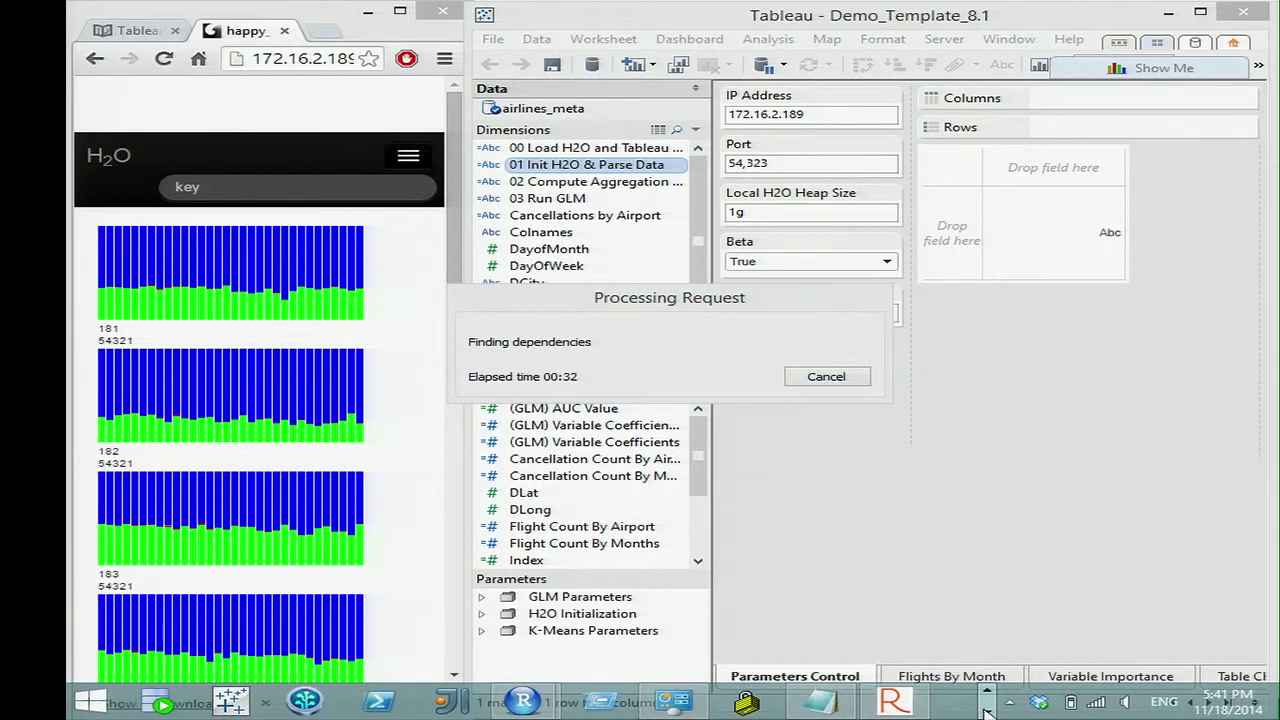
{"action": "mouse_move", "coordinate": [524, 702]}
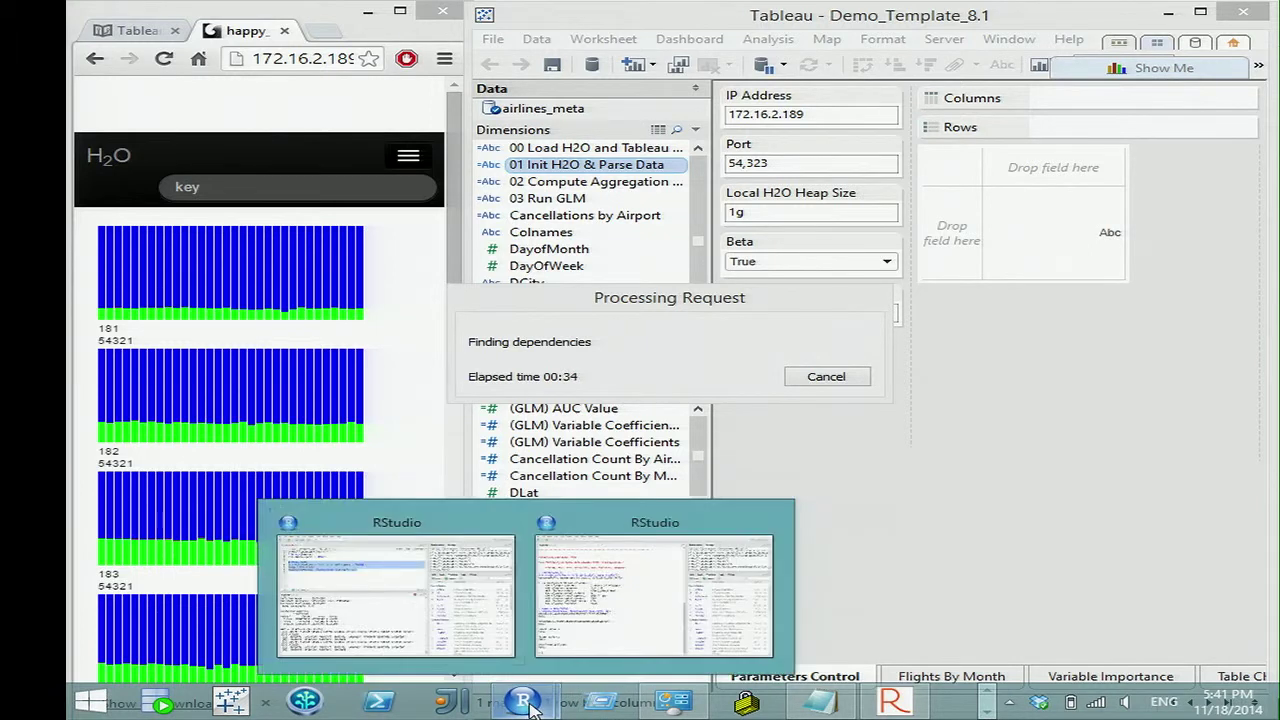
{"action": "left_click", "coordinate": [430, 600]}
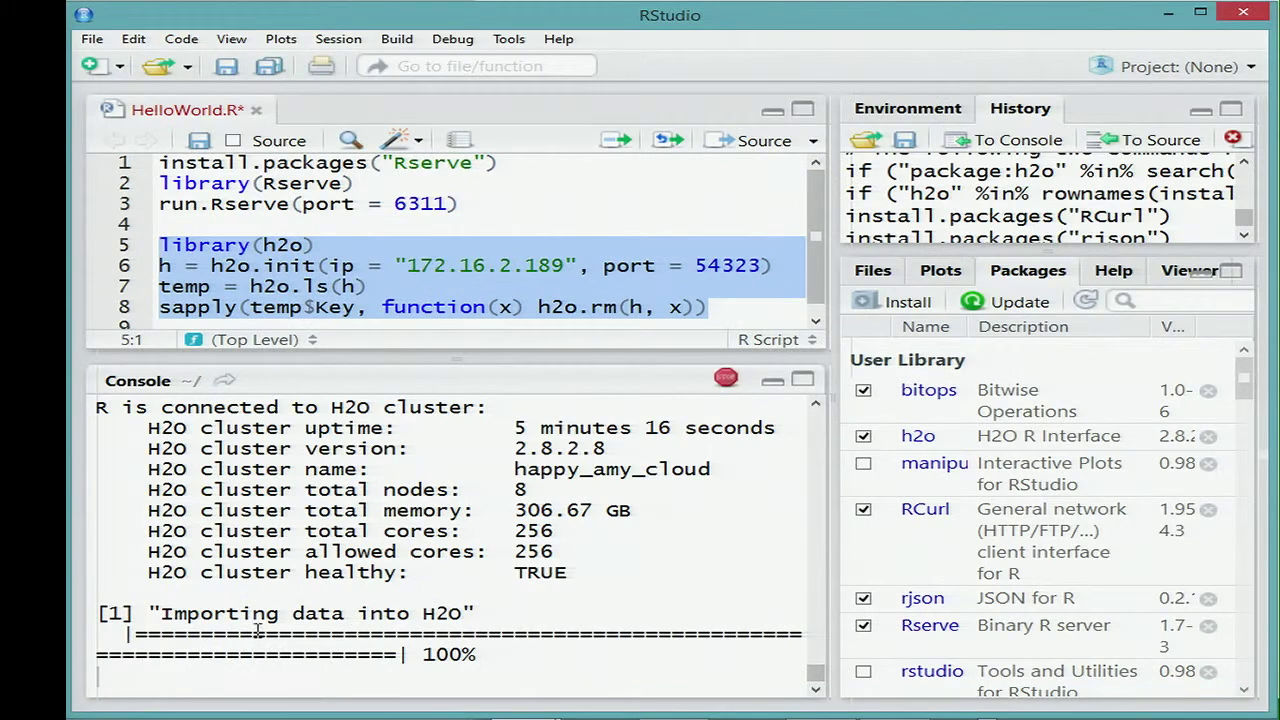
Inspect the data import progress in the R console and return to the Tableau workbook
{"action": "left_click_drag", "start_coordinate": [150, 613], "coordinate": [472, 658]}
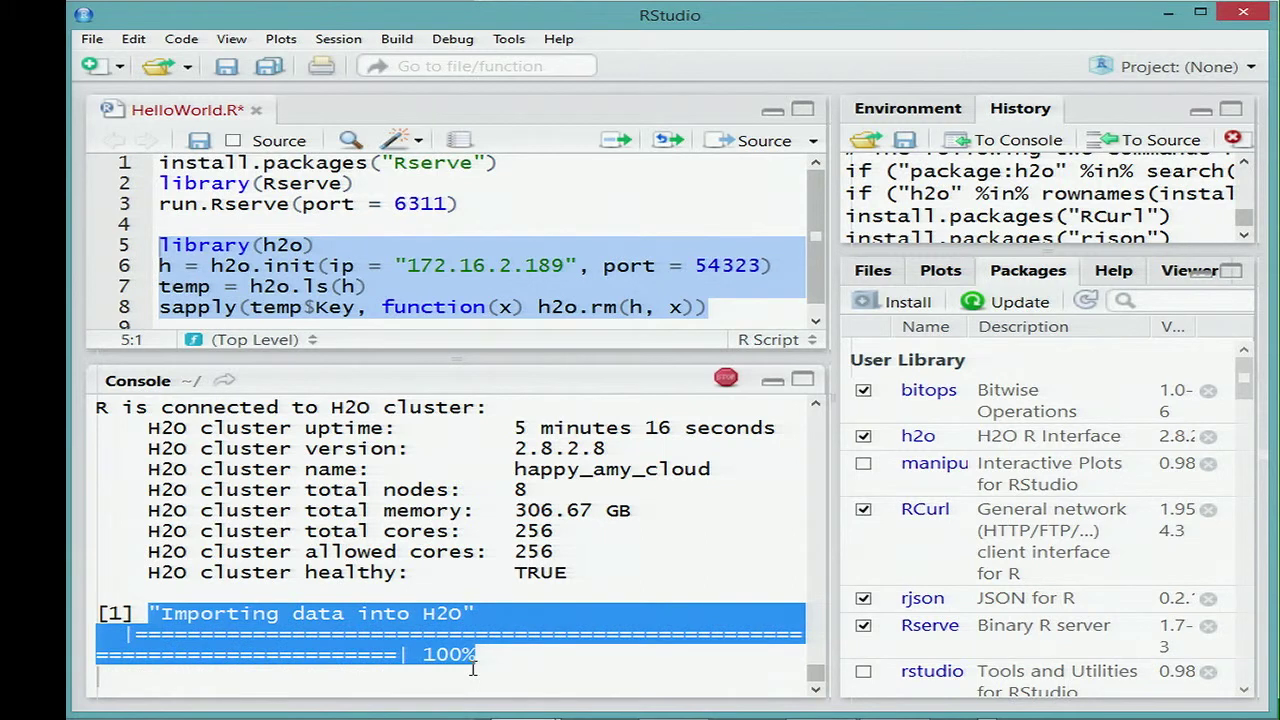
{"action": "left_click", "coordinate": [473, 668]}
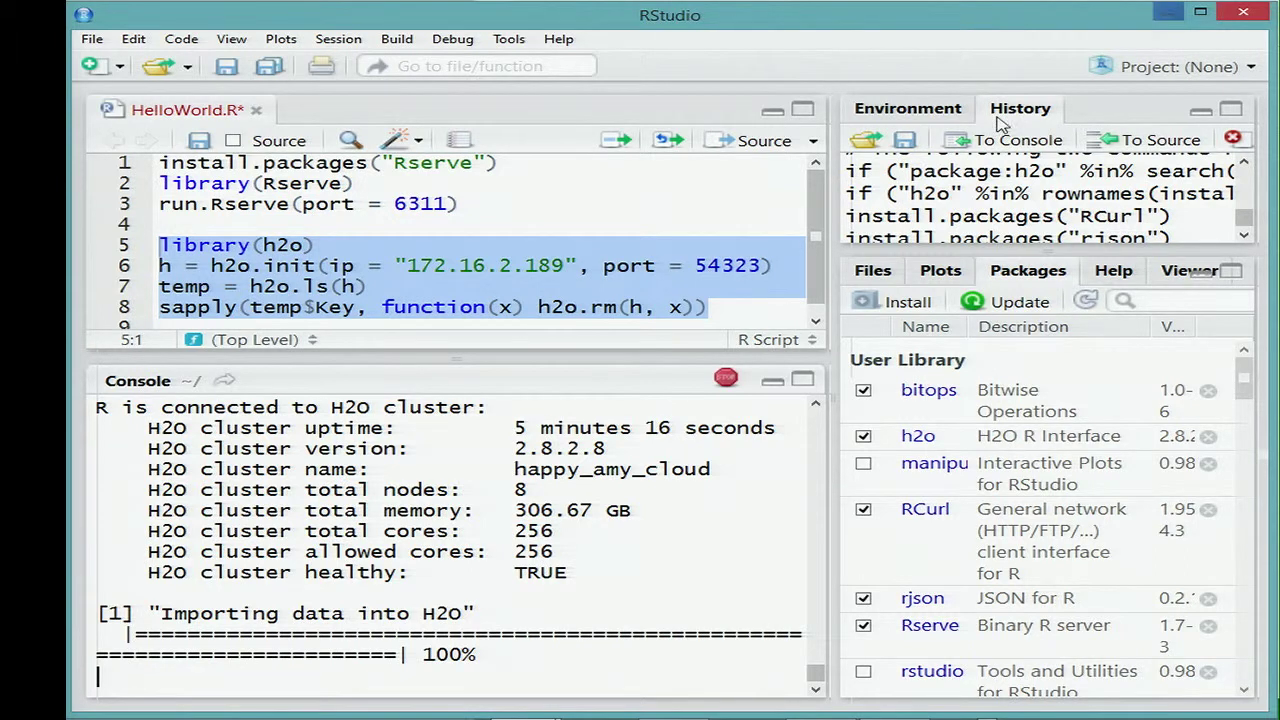
{"action": "triple_click", "coordinate": [540, 505]}
{"action": "left_click", "coordinate": [600, 462]}
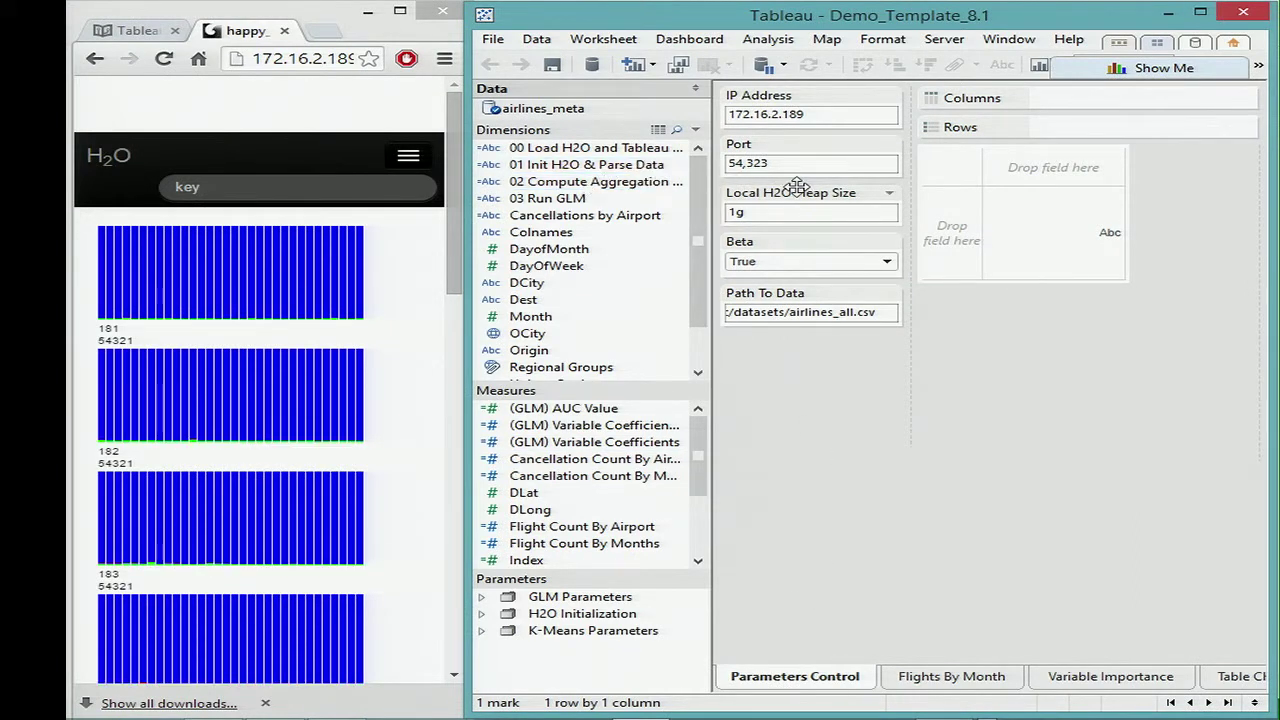
Run the 02 Compute Aggregation calculated field and widen the Tableau window to expose the GLM parameters
{"action": "left_click", "coordinate": [580, 184]}
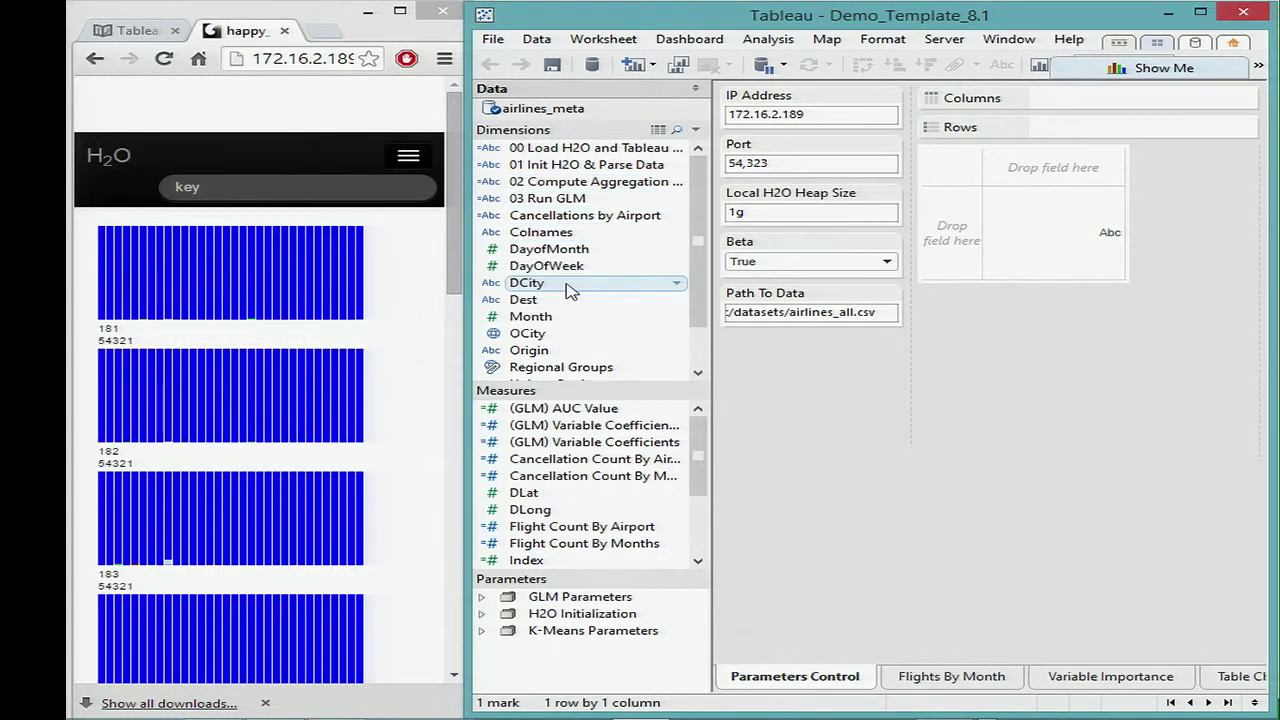
{"action": "left_click_drag", "start_coordinate": [469, 273], "coordinate": [360, 272]}
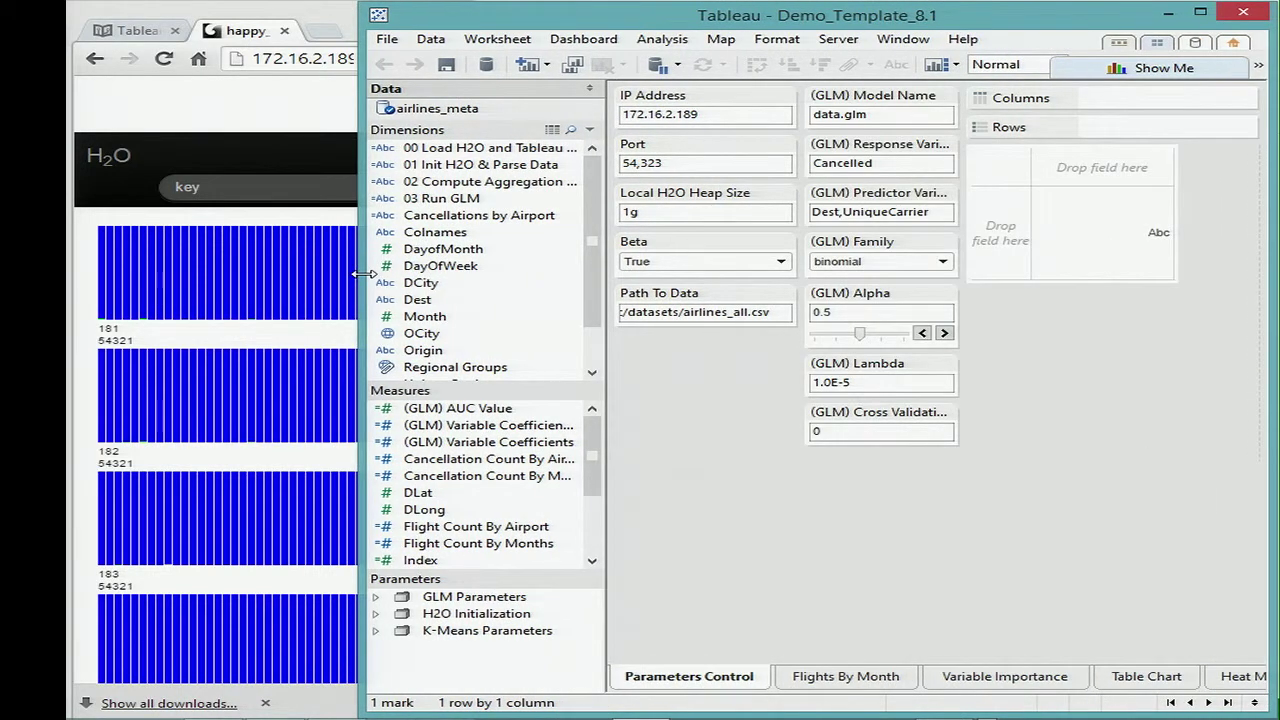
Check the GLM response and predictor variable parameters and run the 03 Run GLM calculated field
{"action": "left_click", "coordinate": [870, 166]}
{"action": "left_click", "coordinate": [891, 168]}
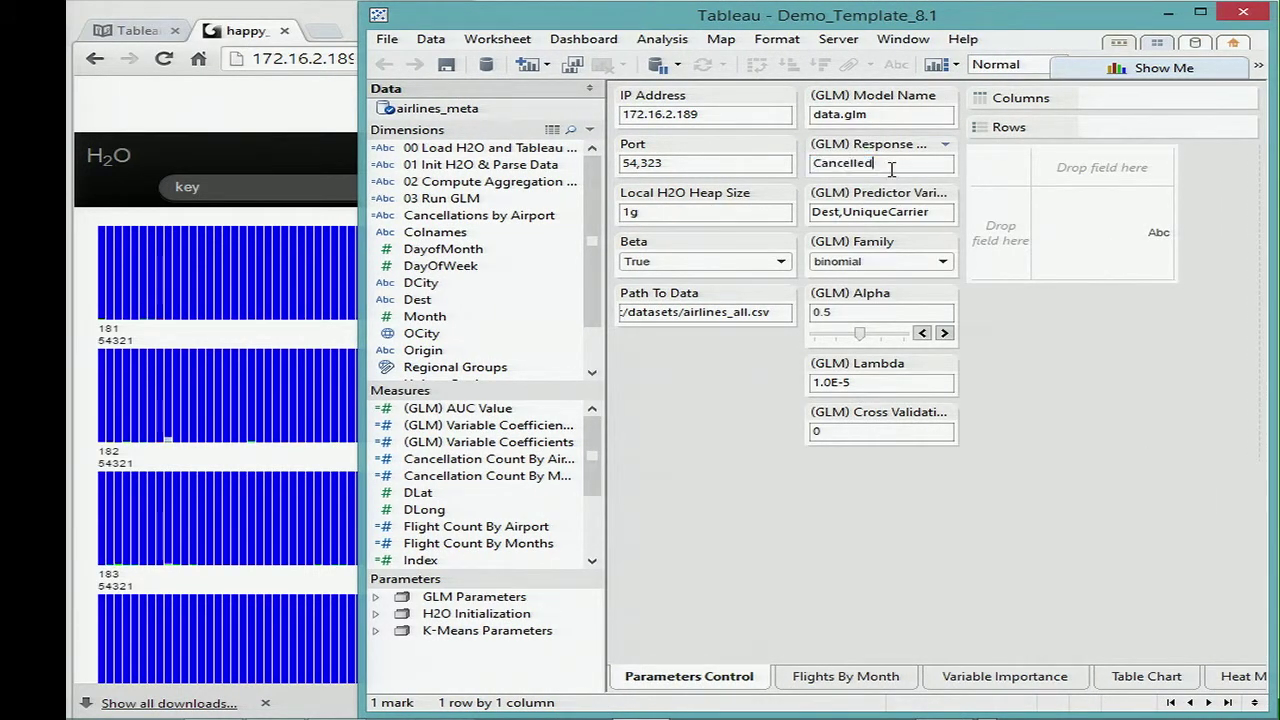
{"action": "mouse_move", "coordinate": [934, 217]}
{"action": "left_mouse_down"}
{"action": "mouse_move", "coordinate": [913, 211]}
{"action": "mouse_move", "coordinate": [930, 214]}
{"action": "left_mouse_up"}
{"action": "left_click", "coordinate": [931, 216]}
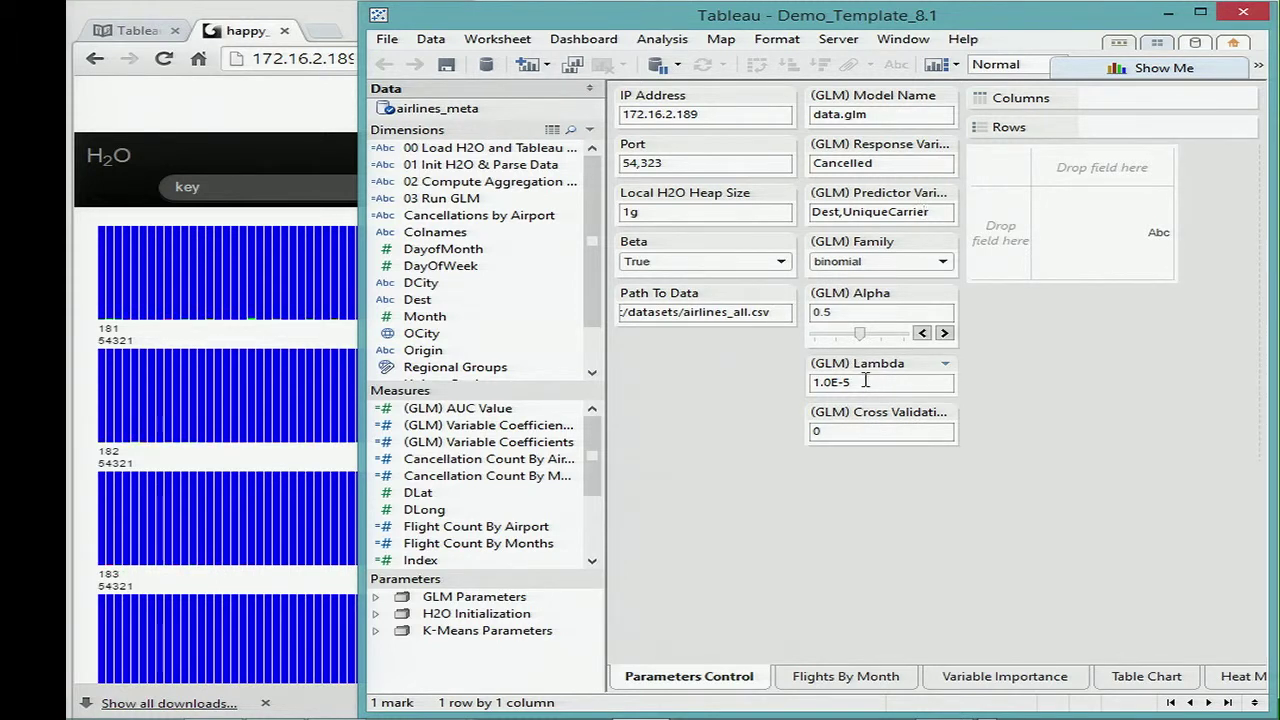
{"action": "double_click", "coordinate": [442, 194]}
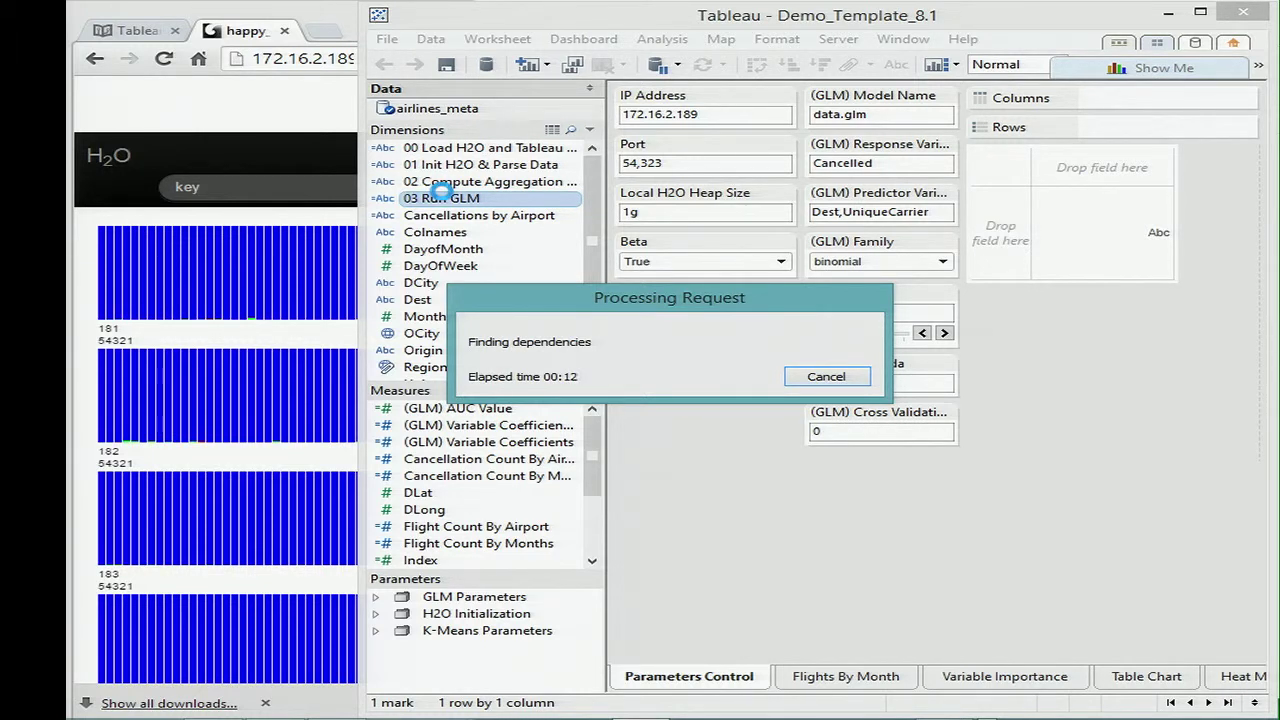
{"action": "mouse_move", "coordinate": [598, 712]}
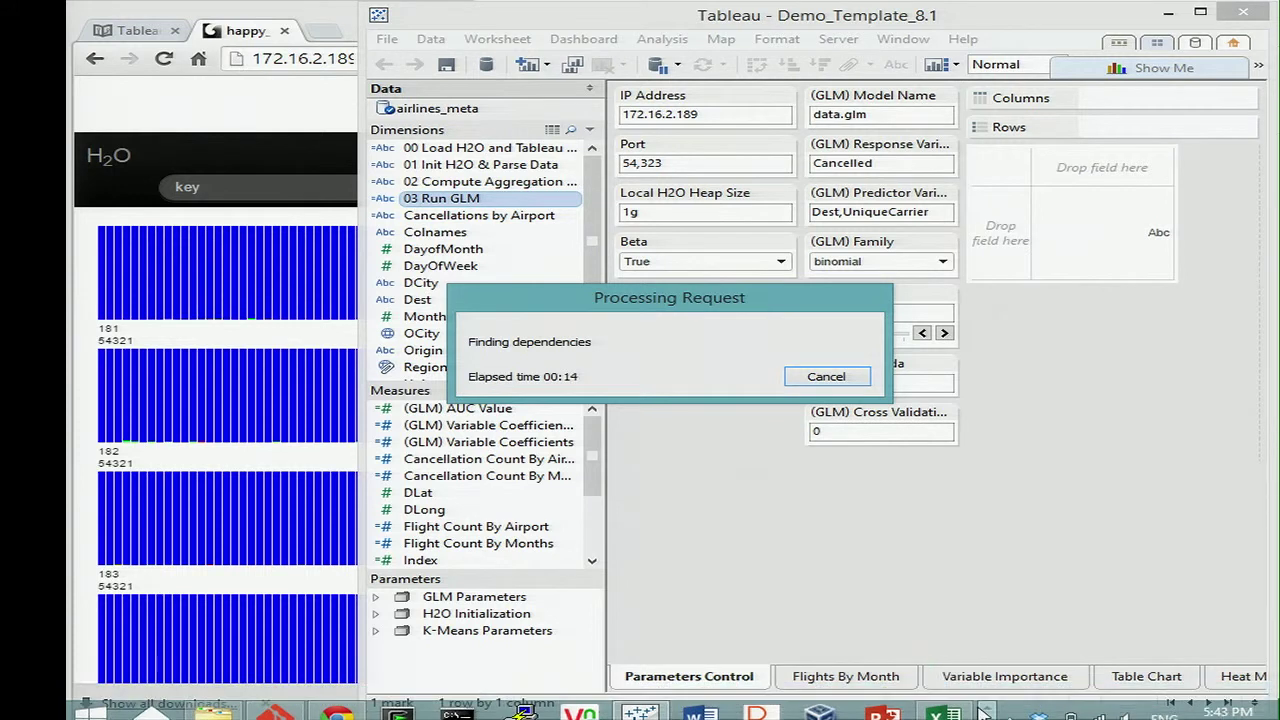
{"action": "mouse_move", "coordinate": [760, 708]}
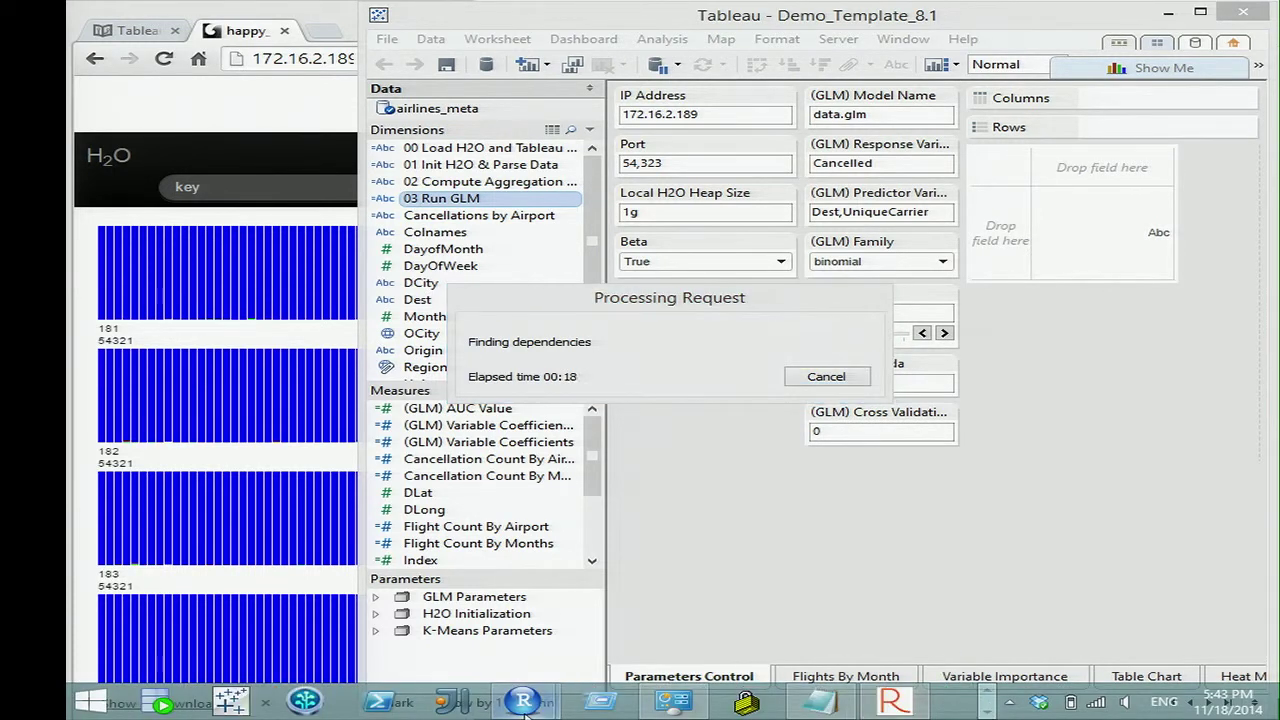
{"action": "left_click", "coordinate": [628, 609]}
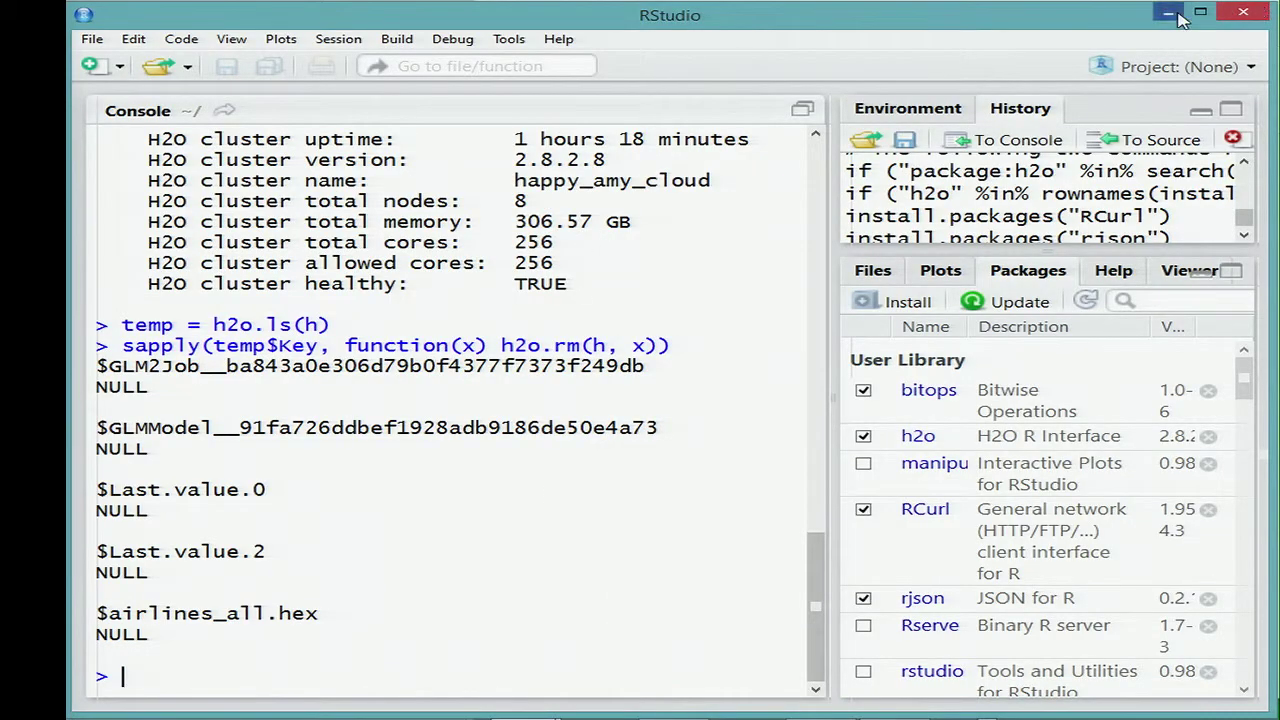
{"action": "left_click", "coordinate": [1241, 11]}
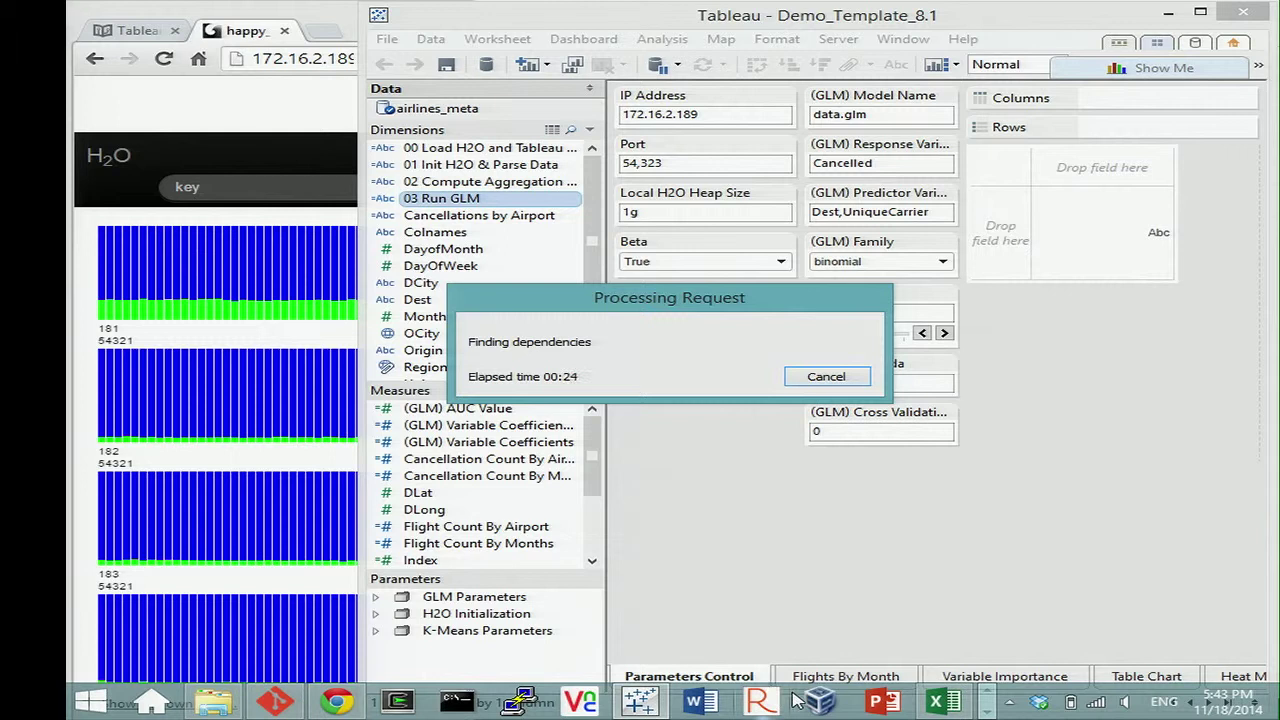
Switch to the RStudio window with the HelloWorld.R script, examine the GLM run in its console and return to Tableau
{"action": "left_click", "coordinate": [988, 690]}
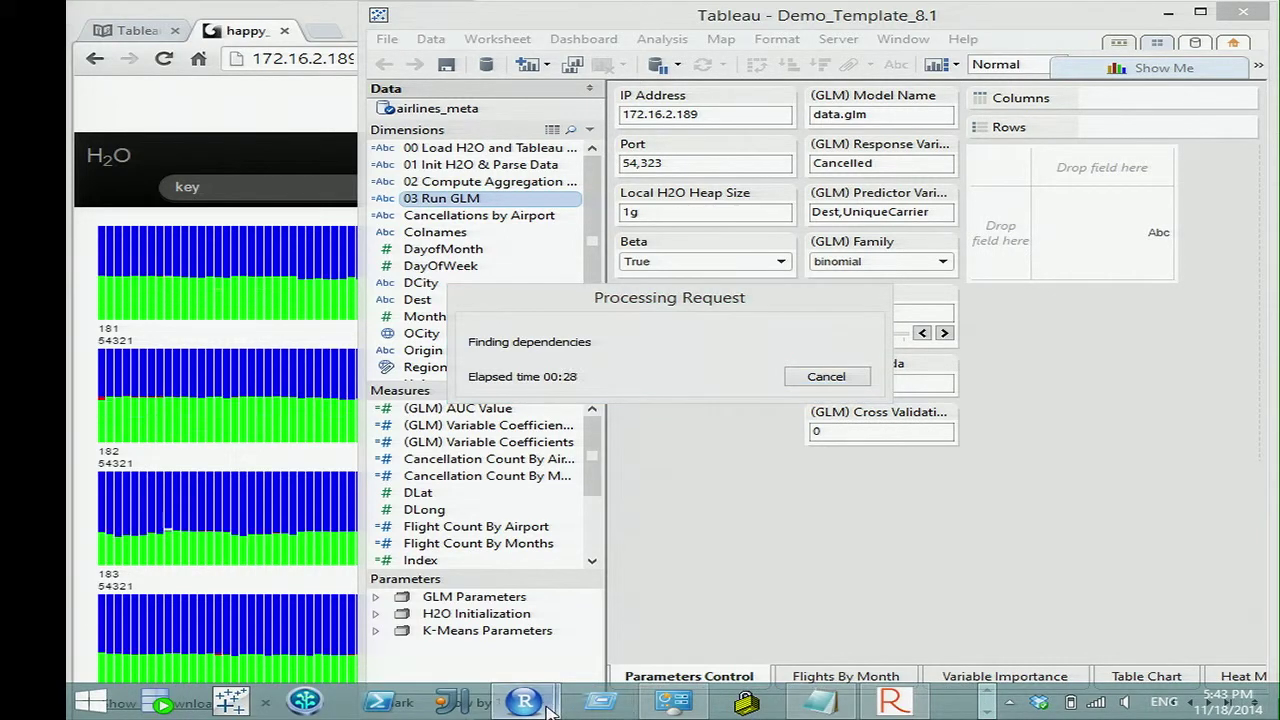
{"action": "mouse_move", "coordinate": [530, 704]}
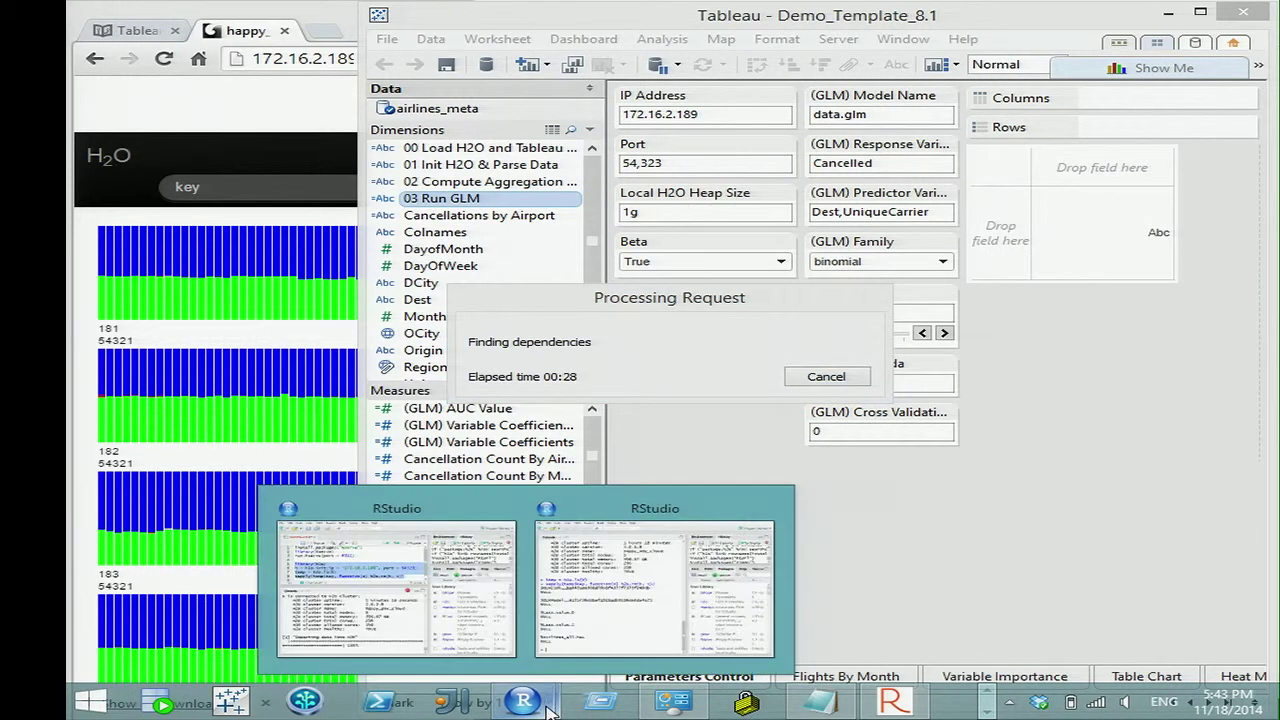
{"action": "left_click", "coordinate": [465, 598]}
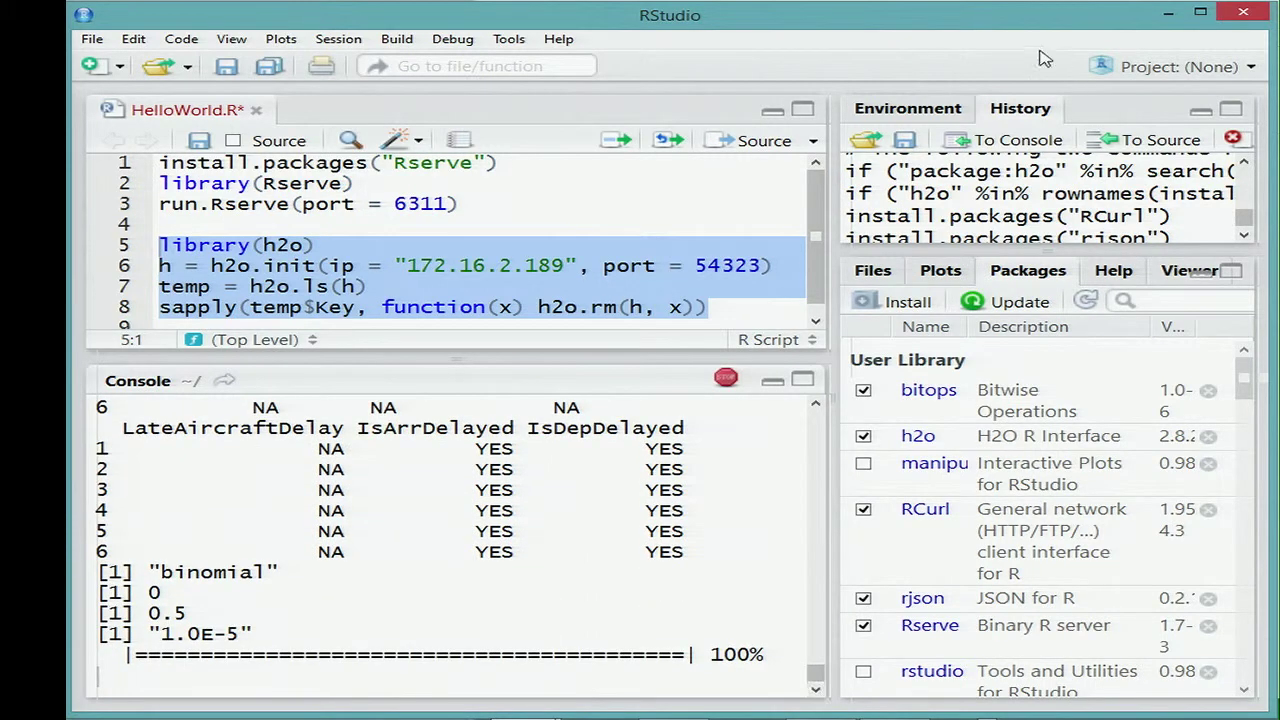
{"action": "left_click", "coordinate": [1168, 14]}
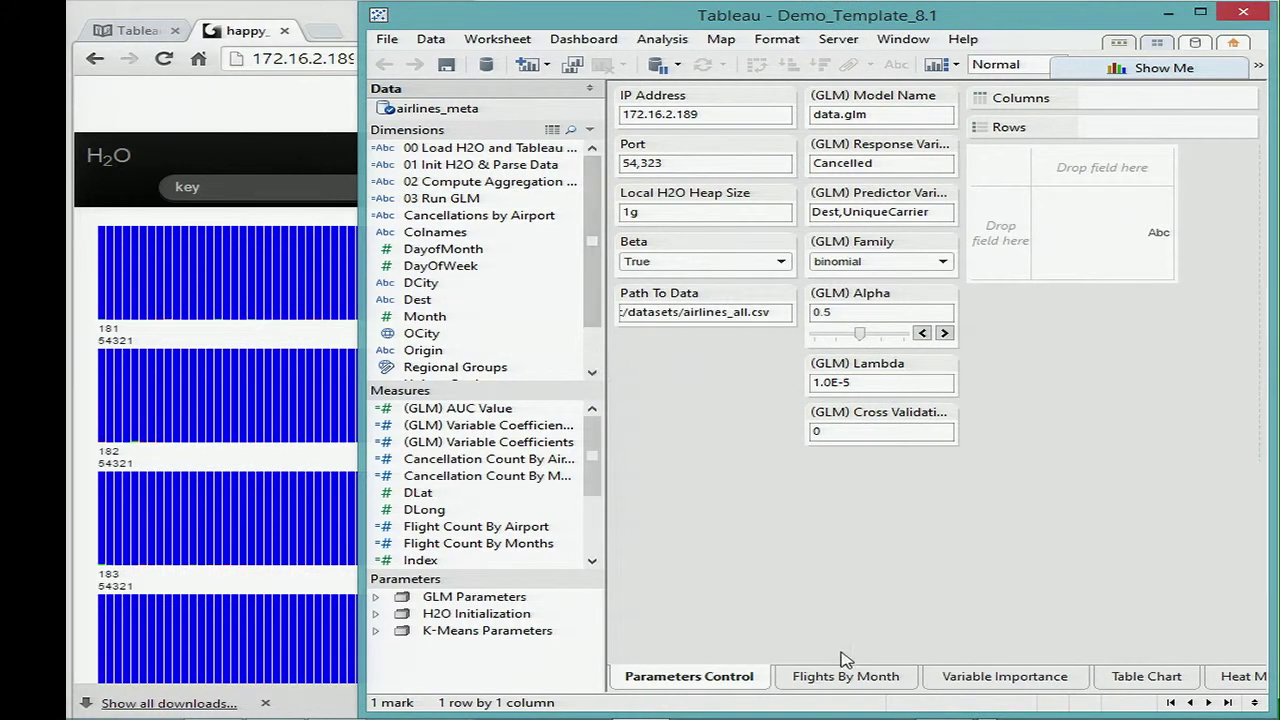
Show the Flights By Month sheet in a maximized Tableau window and narrow the Data pane to enlarge the chart
{"action": "double_click", "coordinate": [650, 22]}
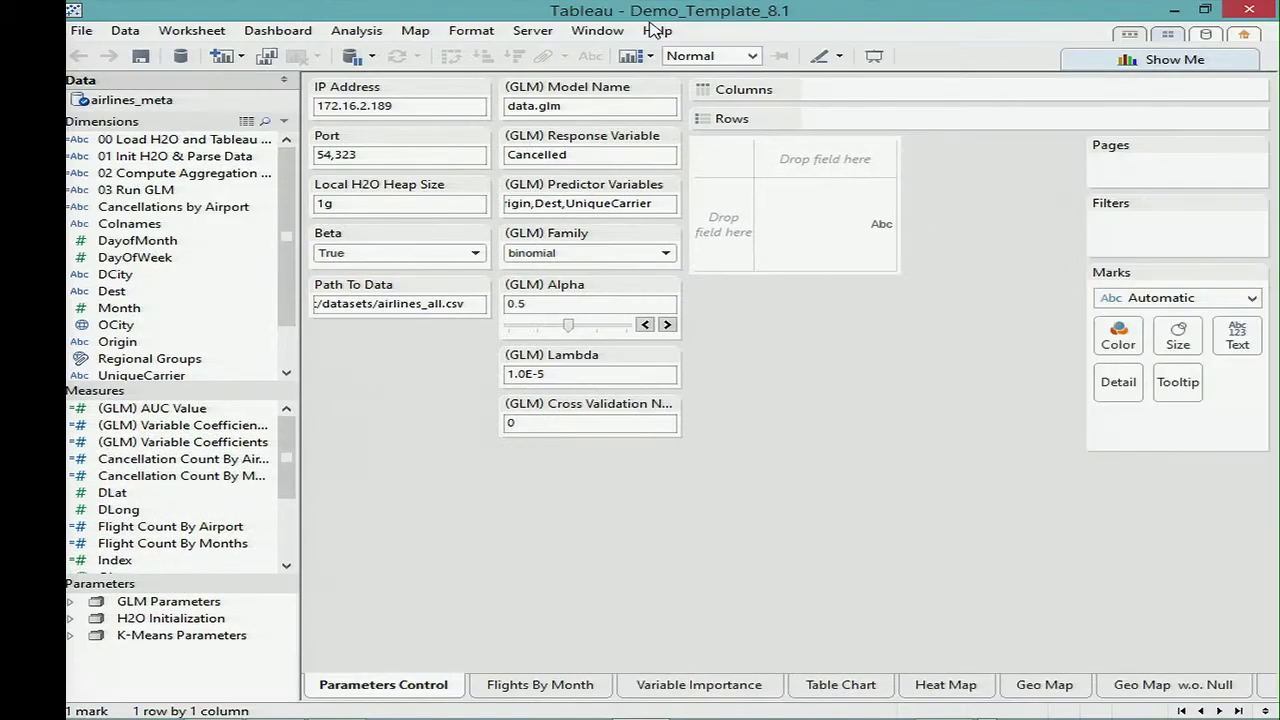
{"action": "left_click", "coordinate": [518, 689]}
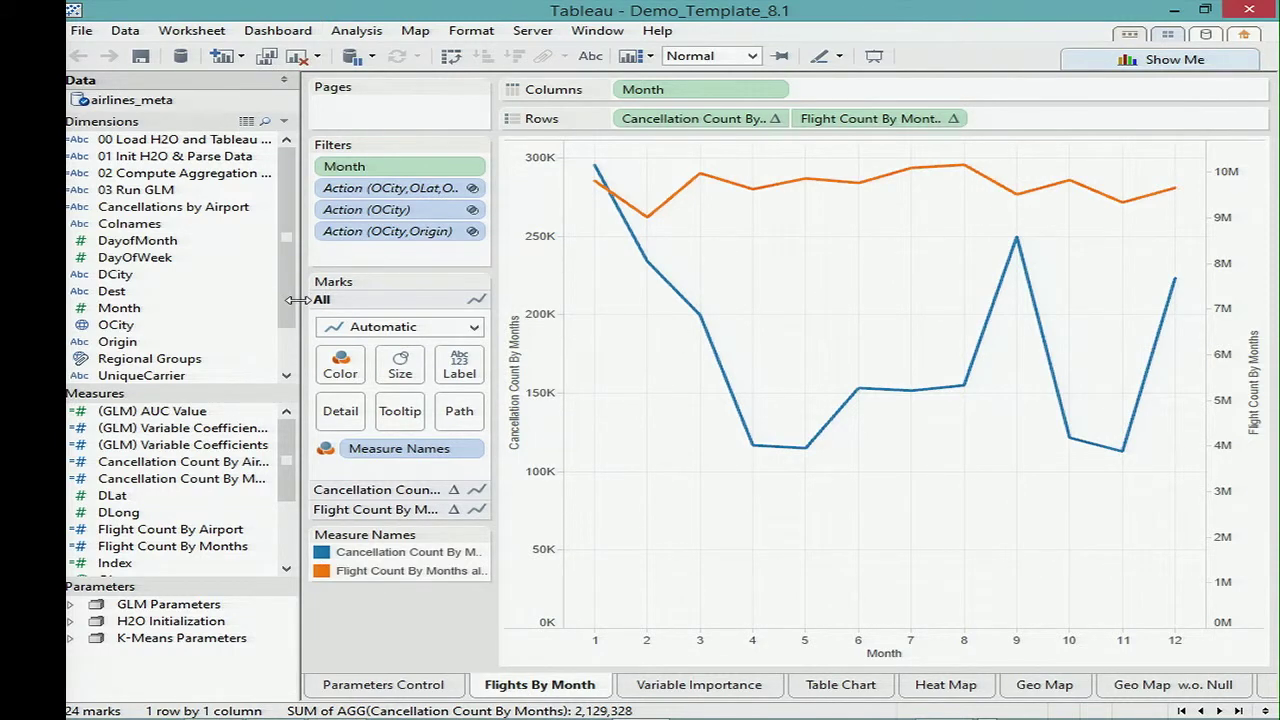
{"action": "left_click_drag", "start_coordinate": [292, 300], "coordinate": [240, 308]}
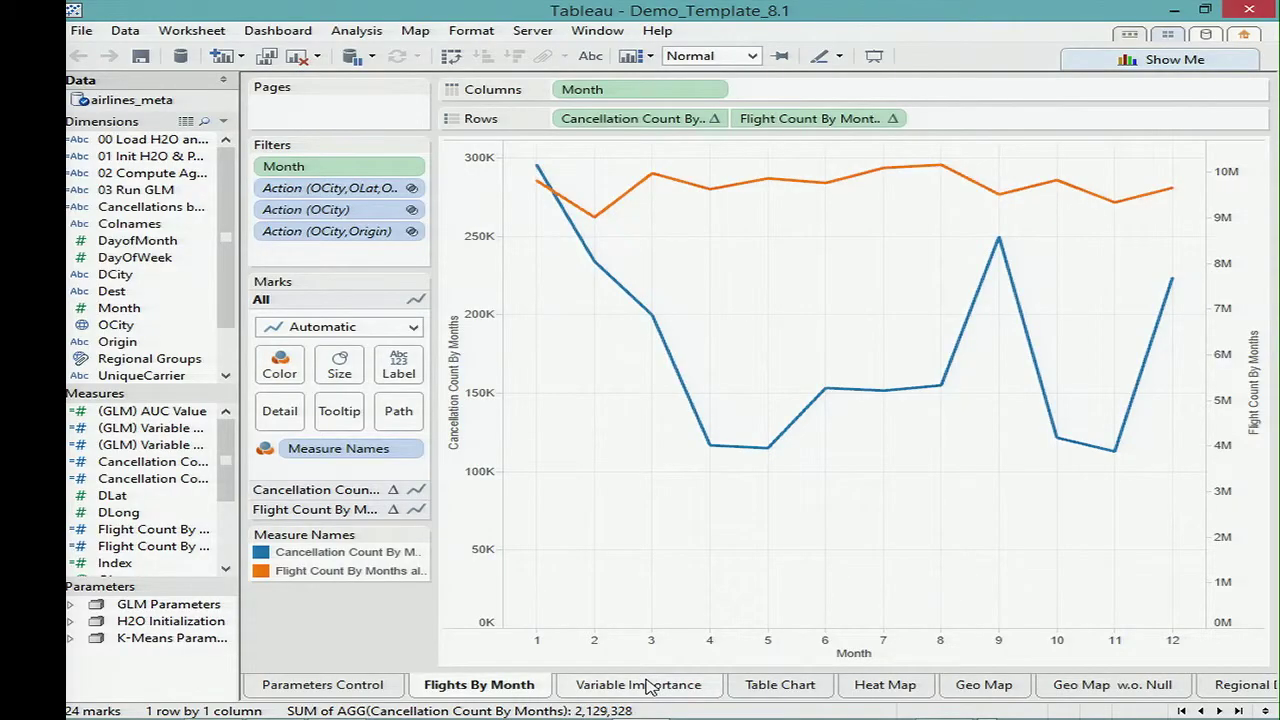
Open the Variable Importance sheet, widen its chart area and examine the GLM coefficients of the highest-ranked origin airports
{"action": "left_click", "coordinate": [648, 686]}
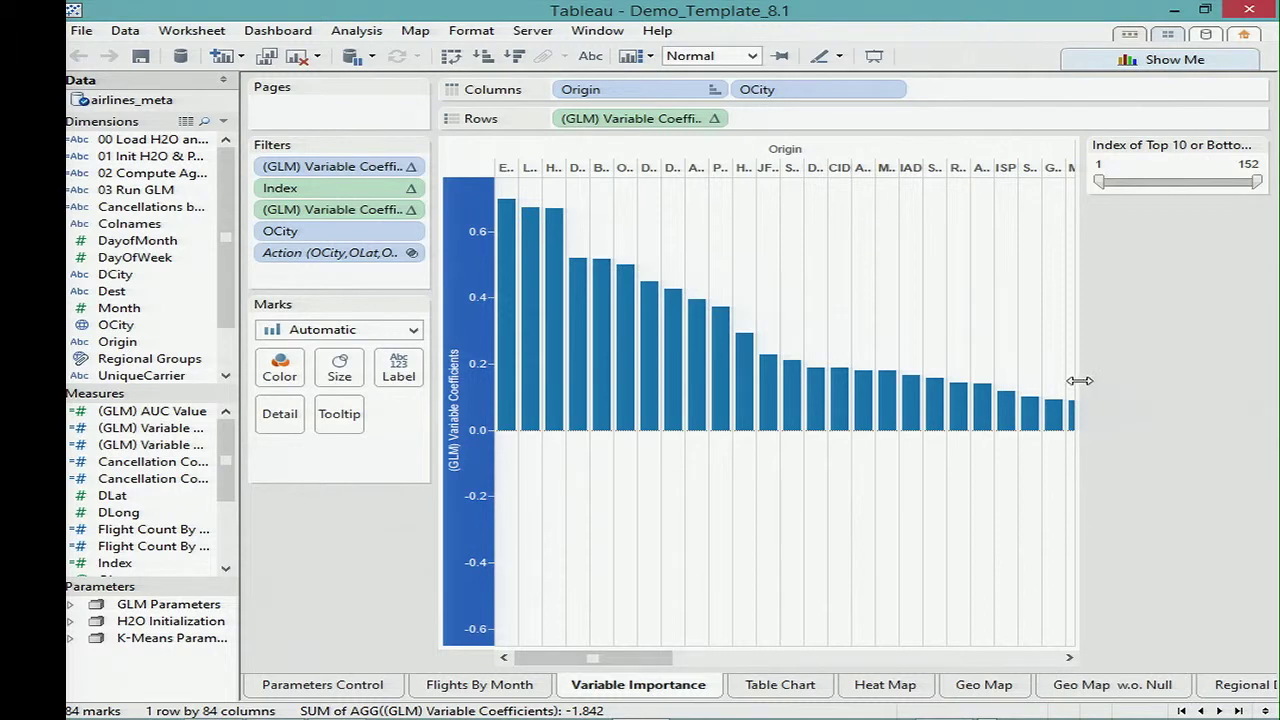
{"action": "left_click_drag", "start_coordinate": [1079, 380], "coordinate": [1185, 378]}
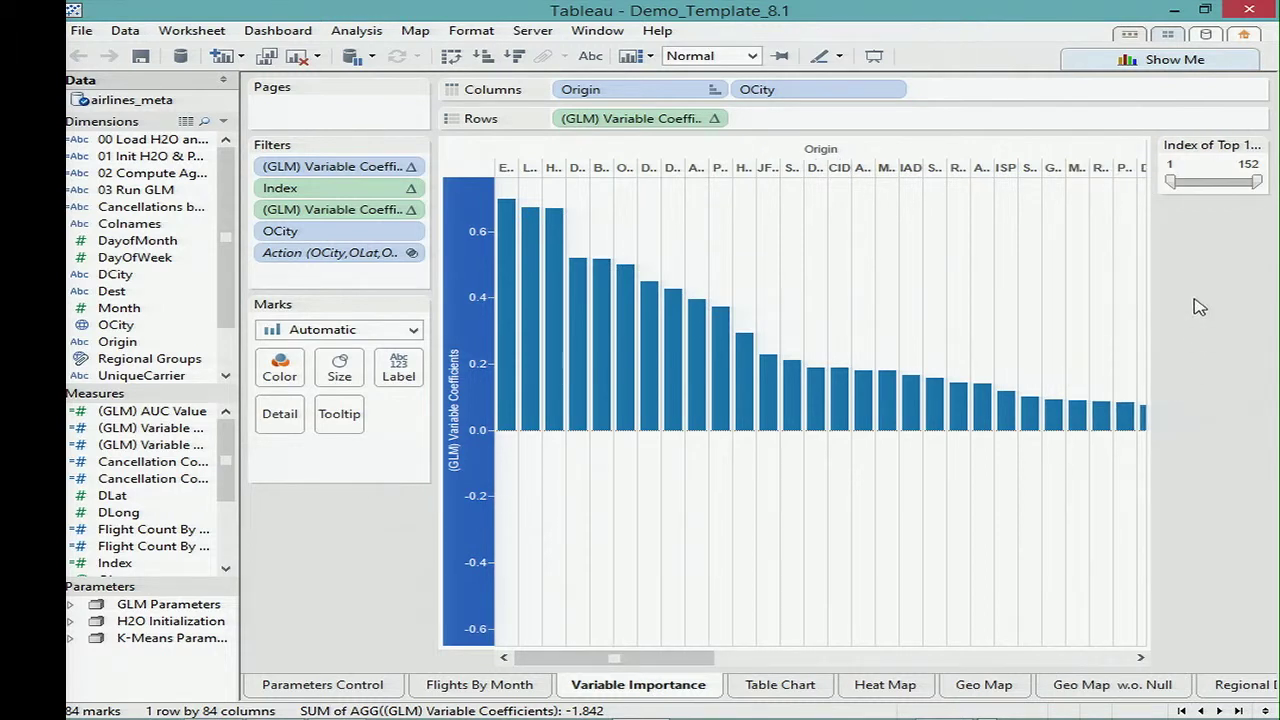
{"action": "mouse_move", "coordinate": [508, 220]}
{"action": "mouse_move", "coordinate": [536, 222]}
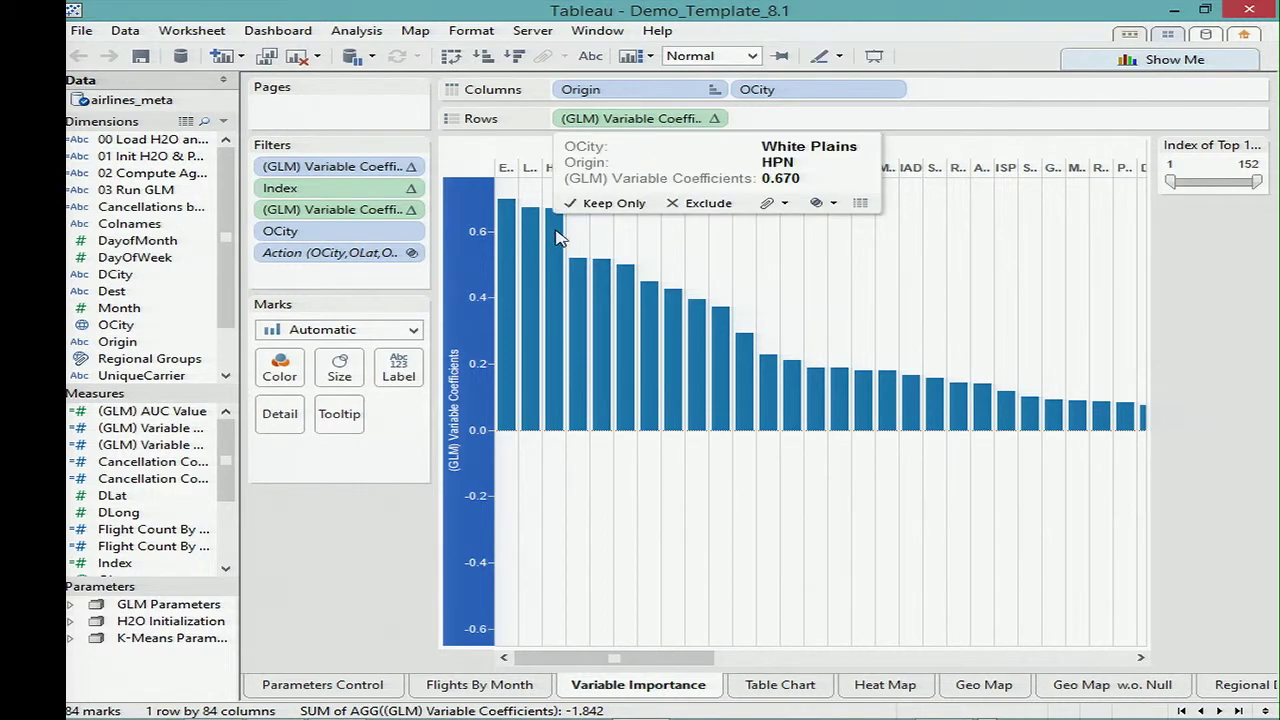
{"action": "mouse_move", "coordinate": [582, 277]}
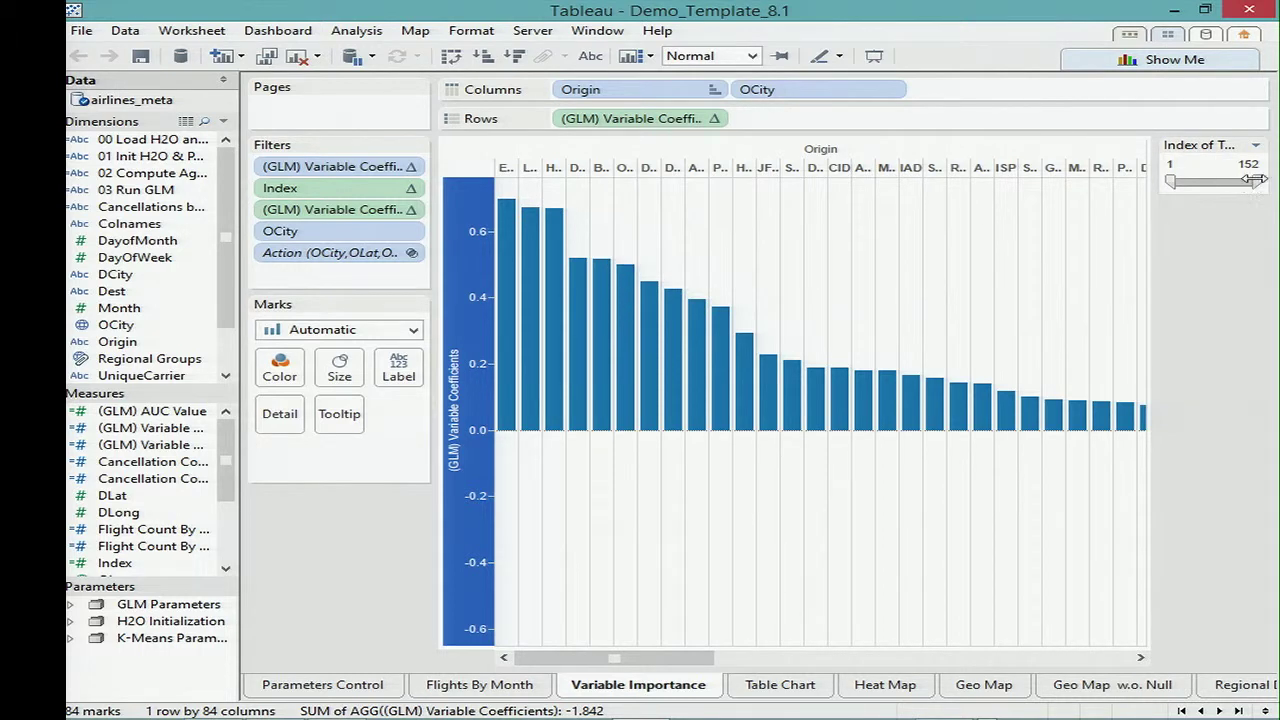
Limit the Variable Importance chart to index values 1 to 10 and inspect the DCA bar's details
{"action": "left_click_drag", "start_coordinate": [1252, 179], "coordinate": [1183, 184]}
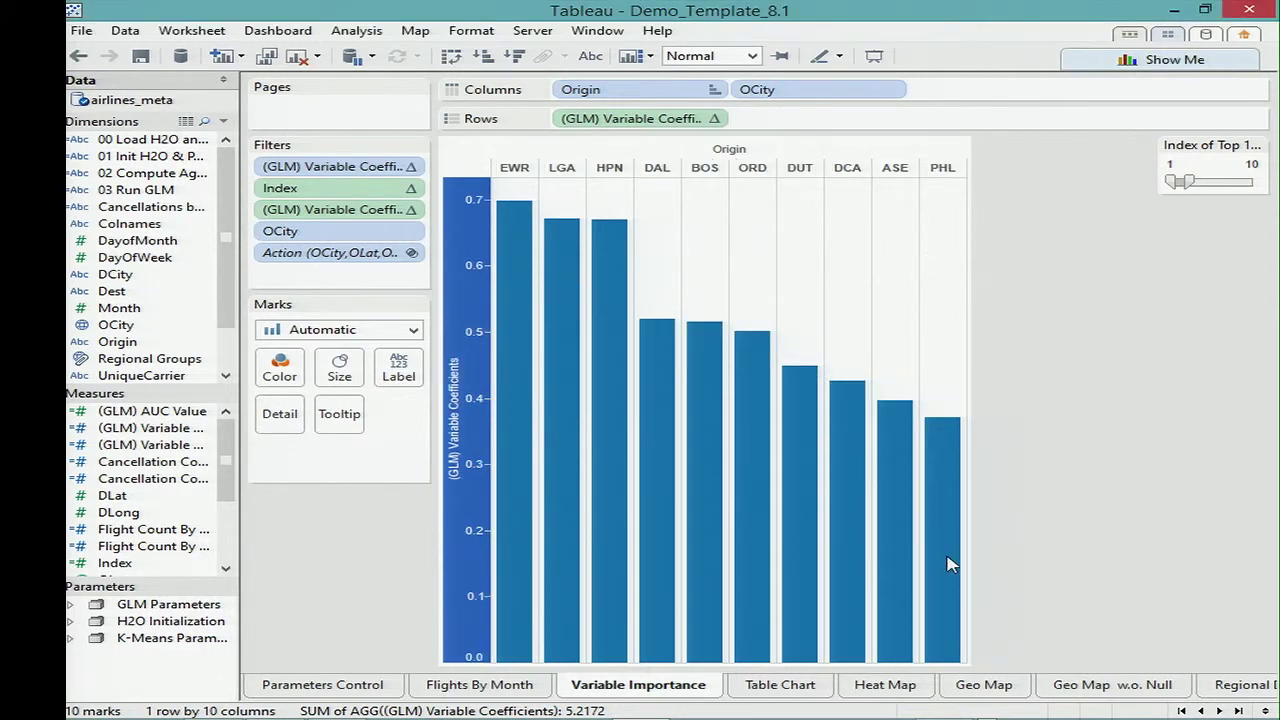
{"action": "mouse_move", "coordinate": [855, 427]}
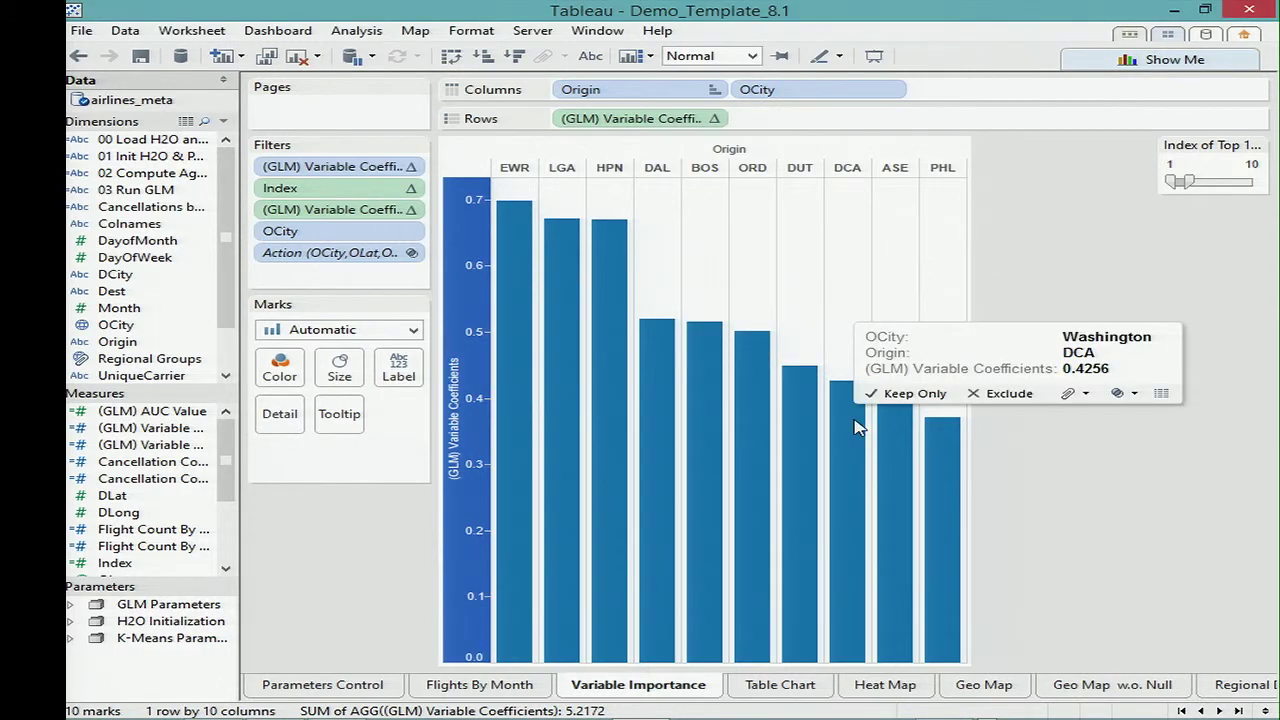
Review the Heat Map and Geo Map w.o. Null sheets and open the Flight Cancellation dashboard
{"action": "left_click", "coordinate": [873, 697]}
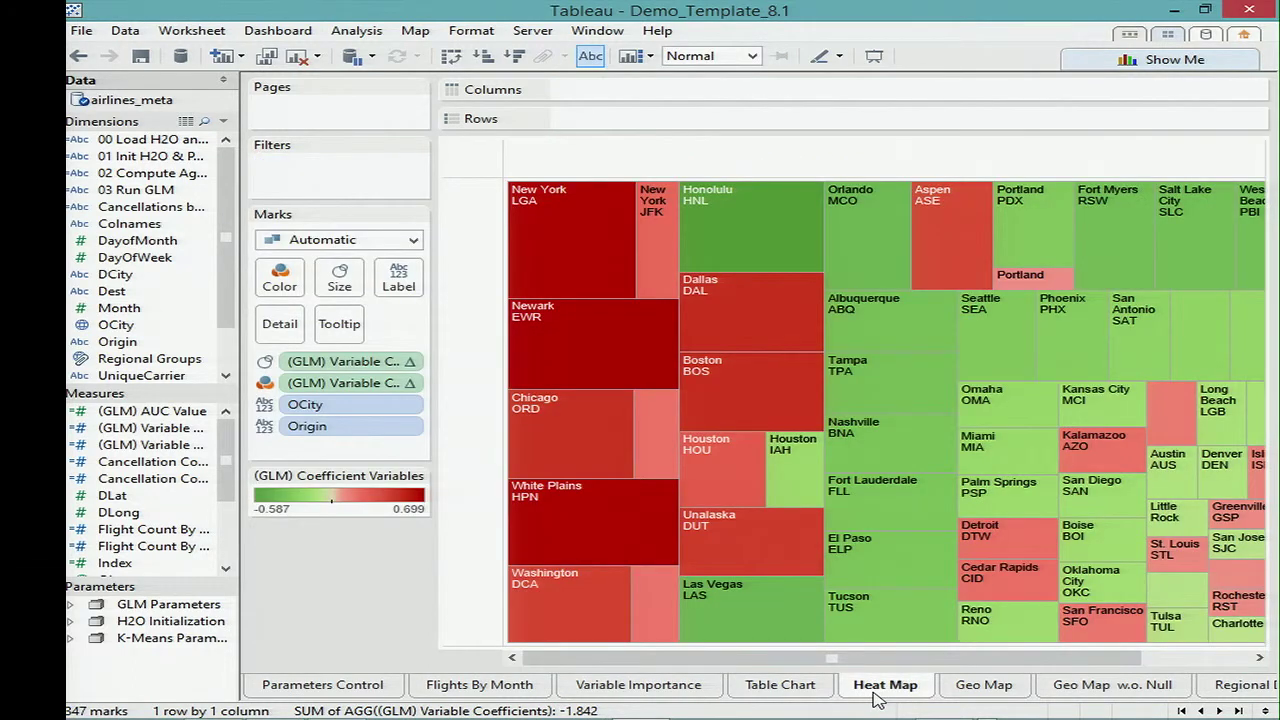
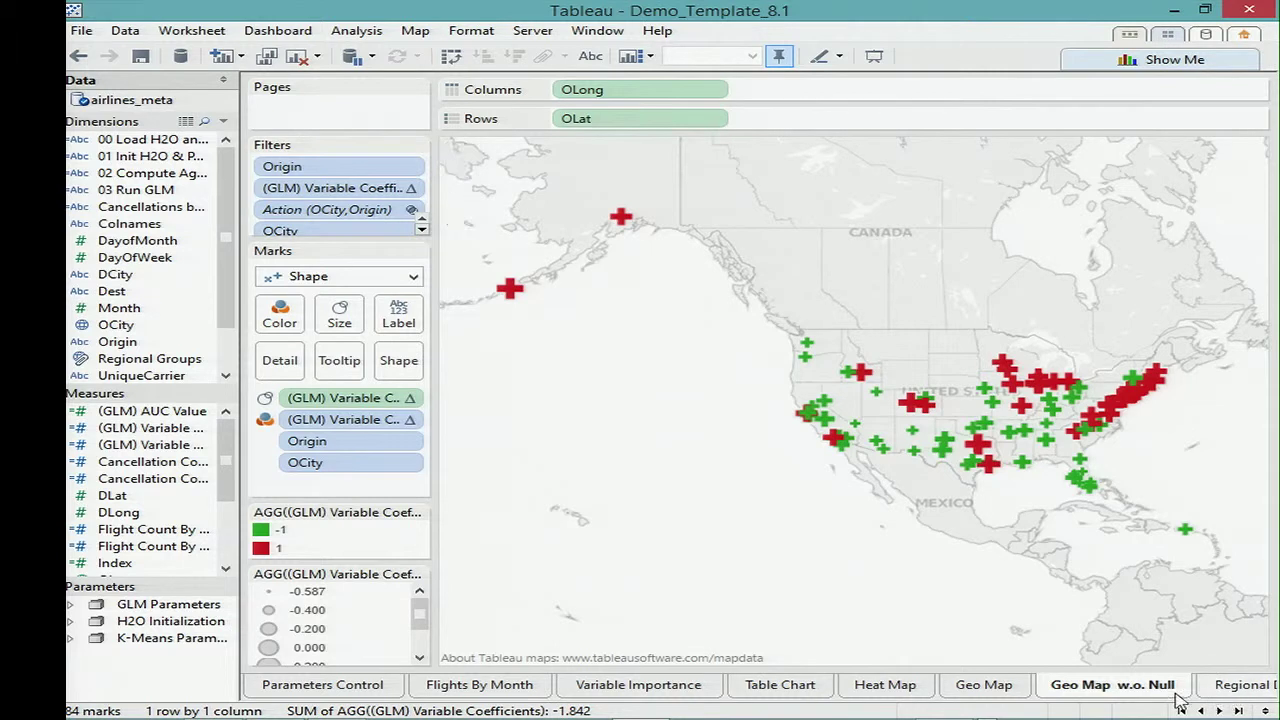
{"action": "left_click", "coordinate": [1238, 710]}
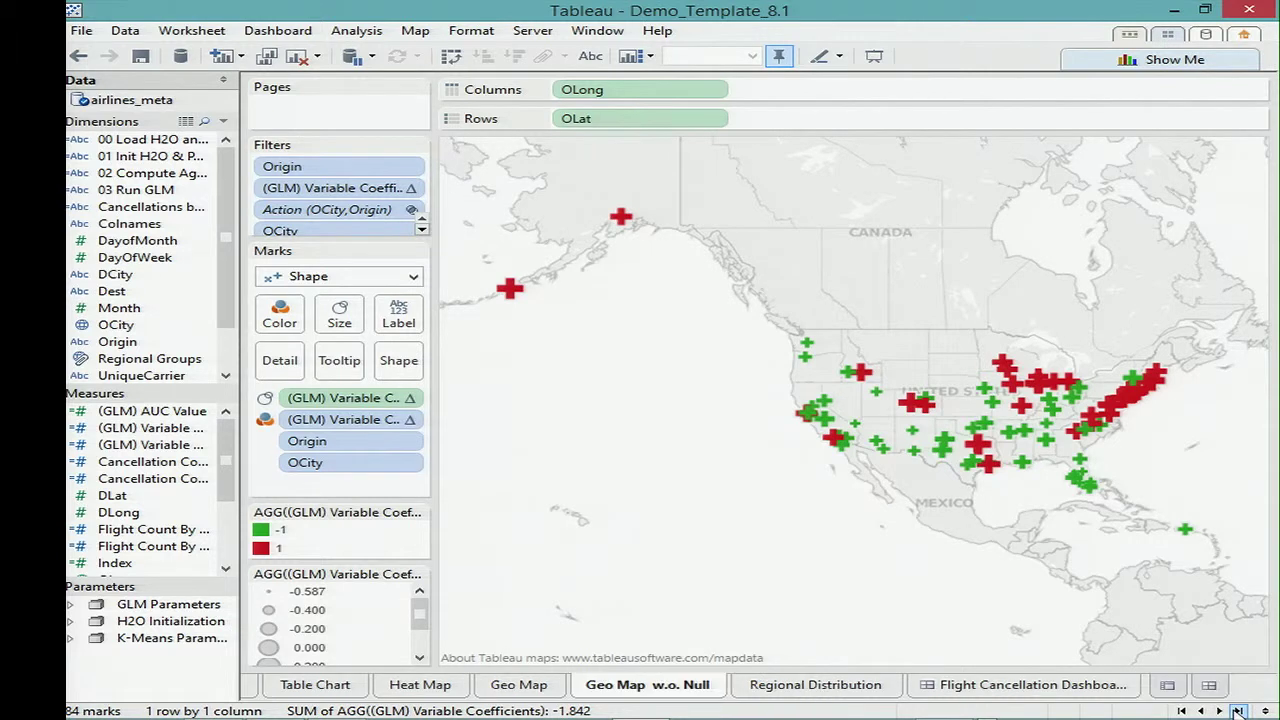
{"action": "left_click", "coordinate": [1004, 692]}
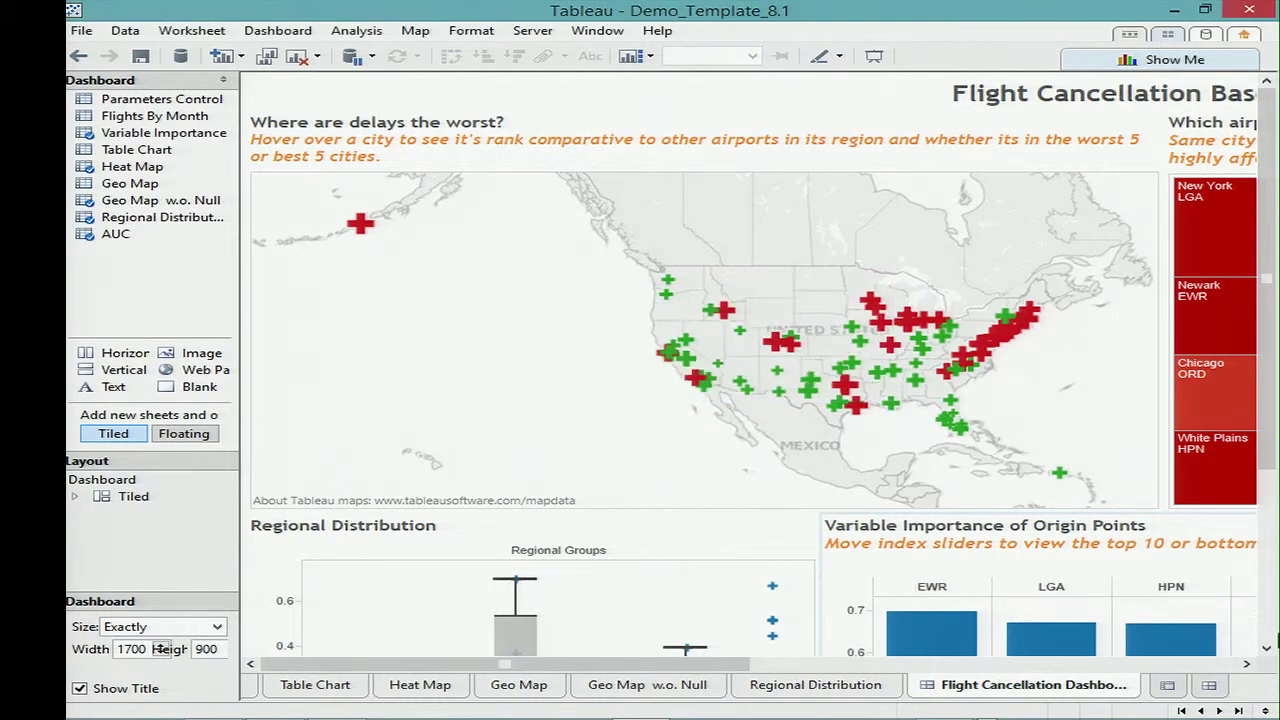
Examine the dashboard's heat map, Variable Importance of Origin Points bars and Regional Distribution box plots, ending at the delay map
{"action": "scroll", "coordinate": [806, 283], "scroll_direction": "down", "scroll_amount": 1}
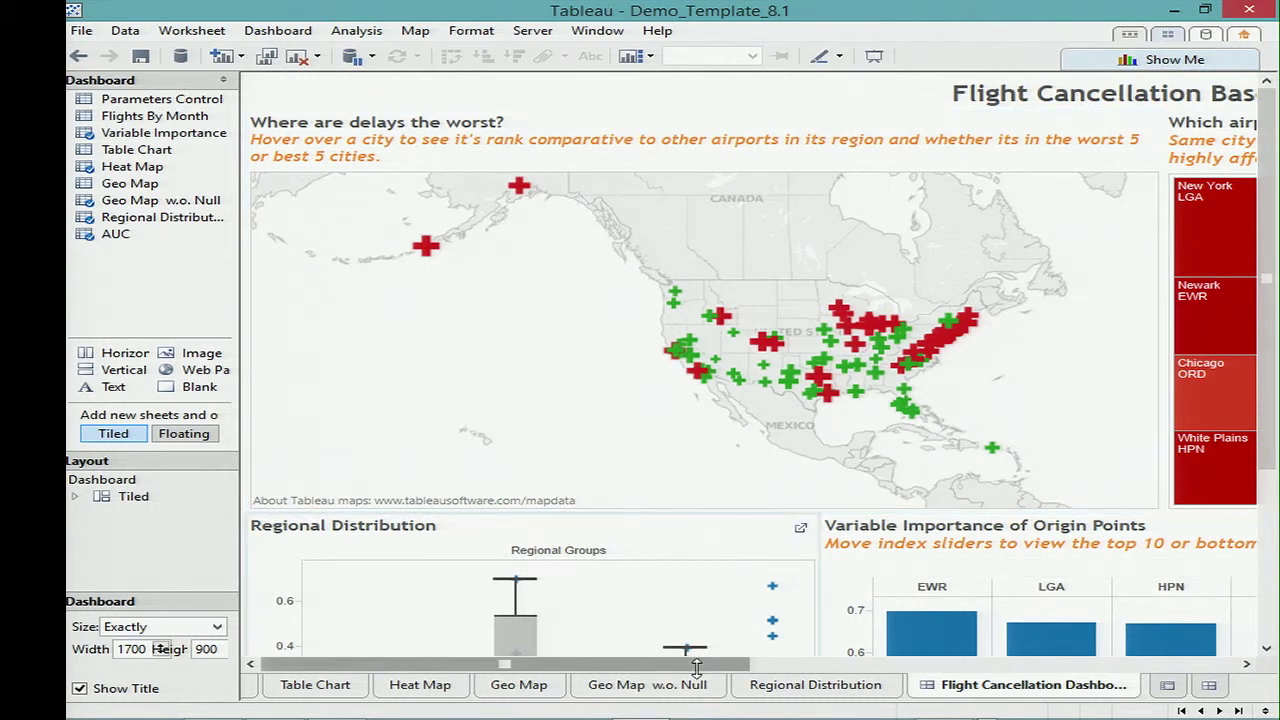
{"action": "left_click_drag", "start_coordinate": [683, 660], "coordinate": [1021, 670]}
{"action": "scroll", "coordinate": [1258, 368], "scroll_direction": "down", "scroll_amount": 1}
{"action": "scroll", "coordinate": [1258, 368], "scroll_direction": "down", "scroll_amount": 5}
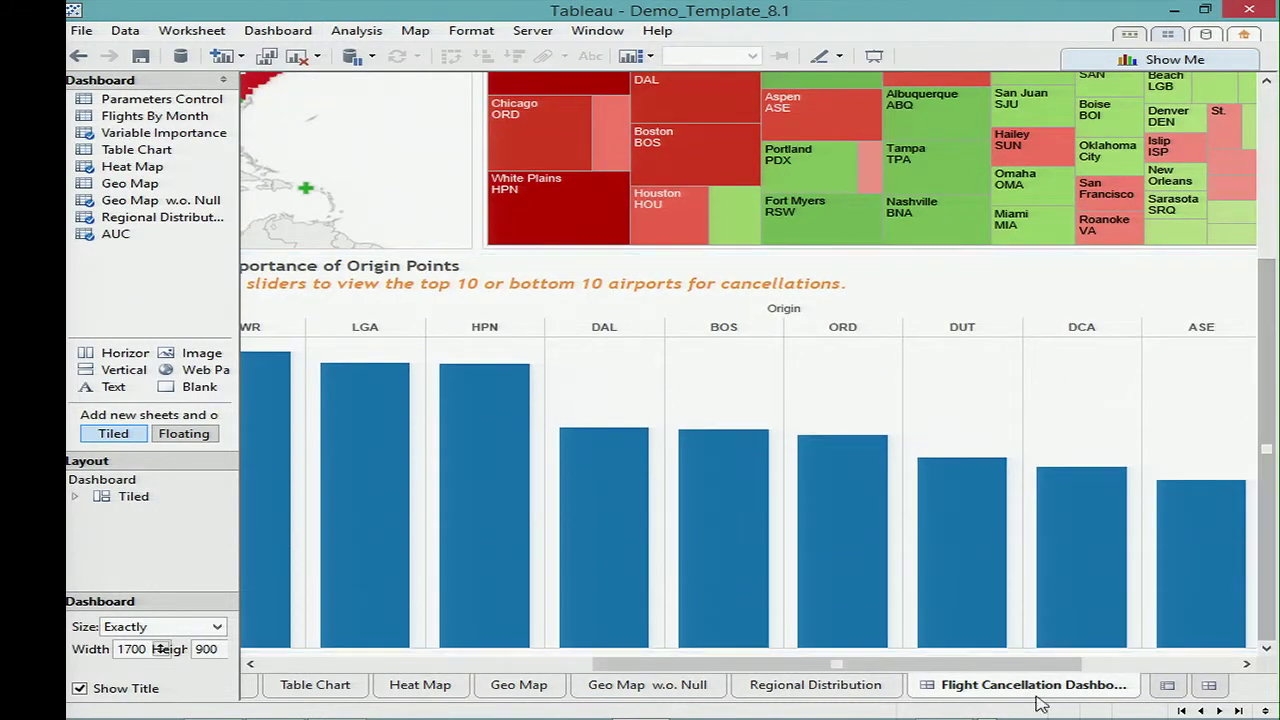
{"action": "left_click_drag", "start_coordinate": [1051, 664], "coordinate": [763, 664]}
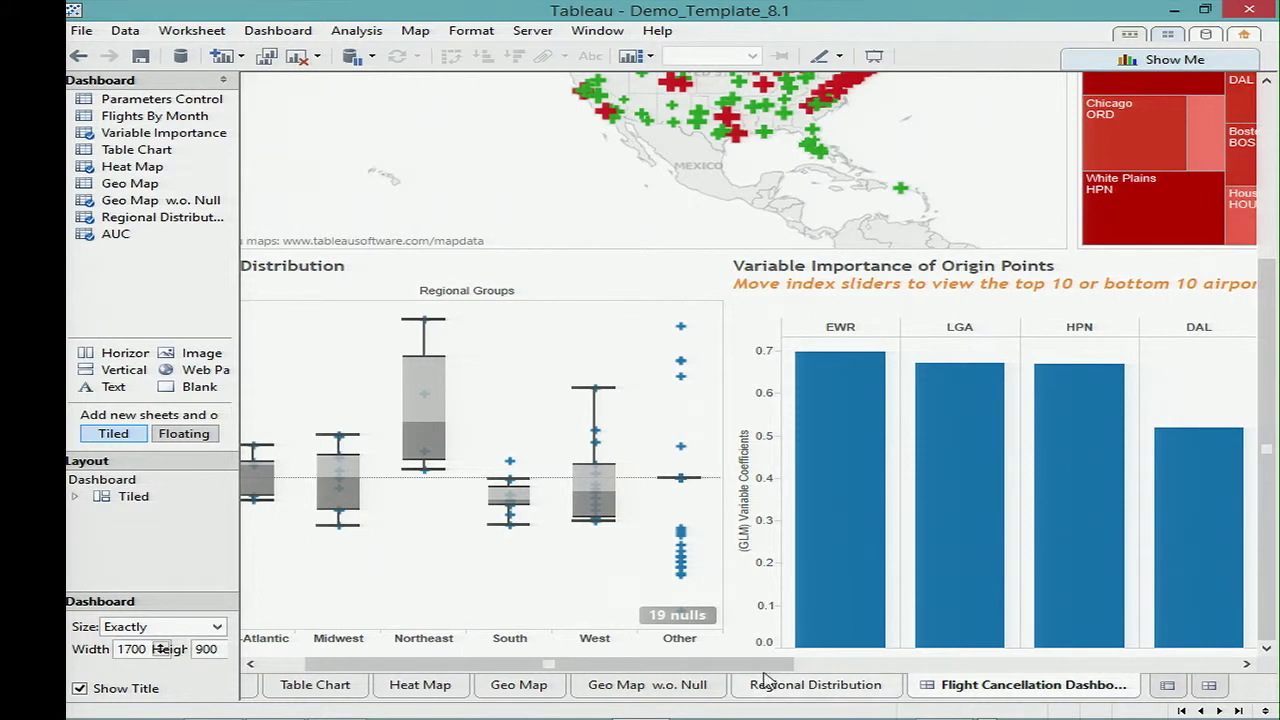
{"action": "left_click_drag", "start_coordinate": [765, 664], "coordinate": [632, 655]}
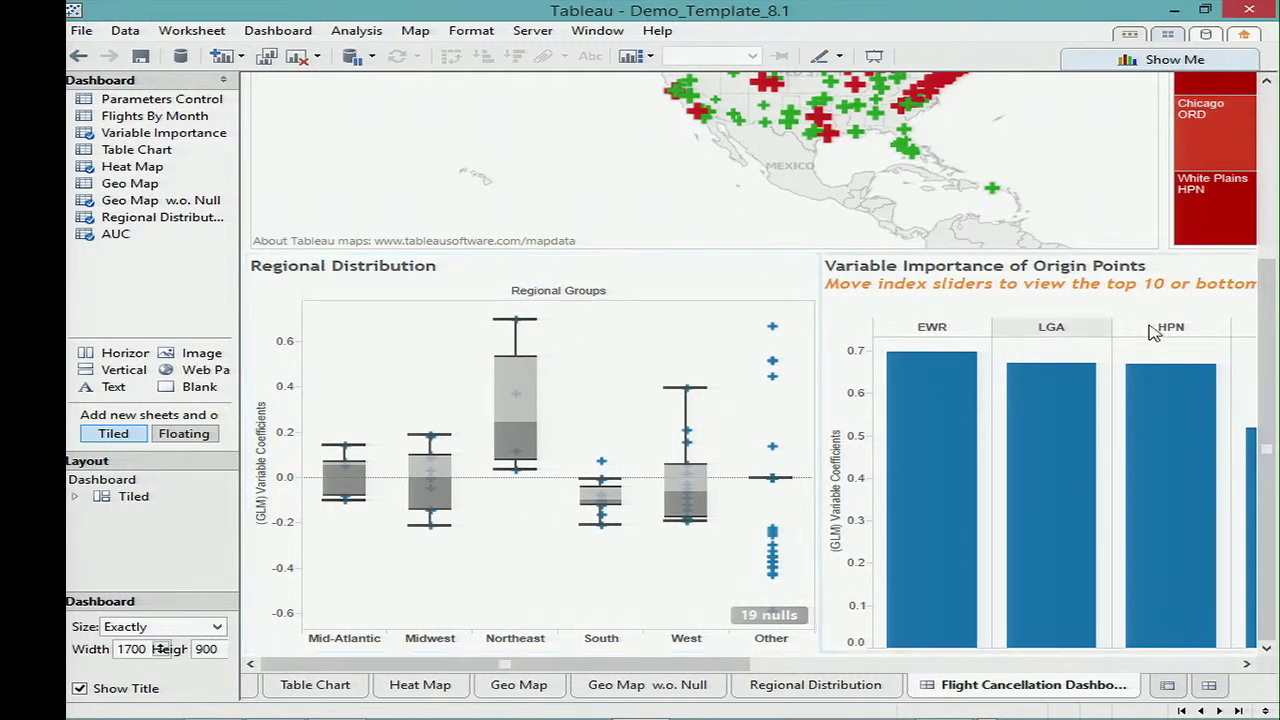
{"action": "left_click_drag", "start_coordinate": [1275, 330], "coordinate": [1276, 148]}
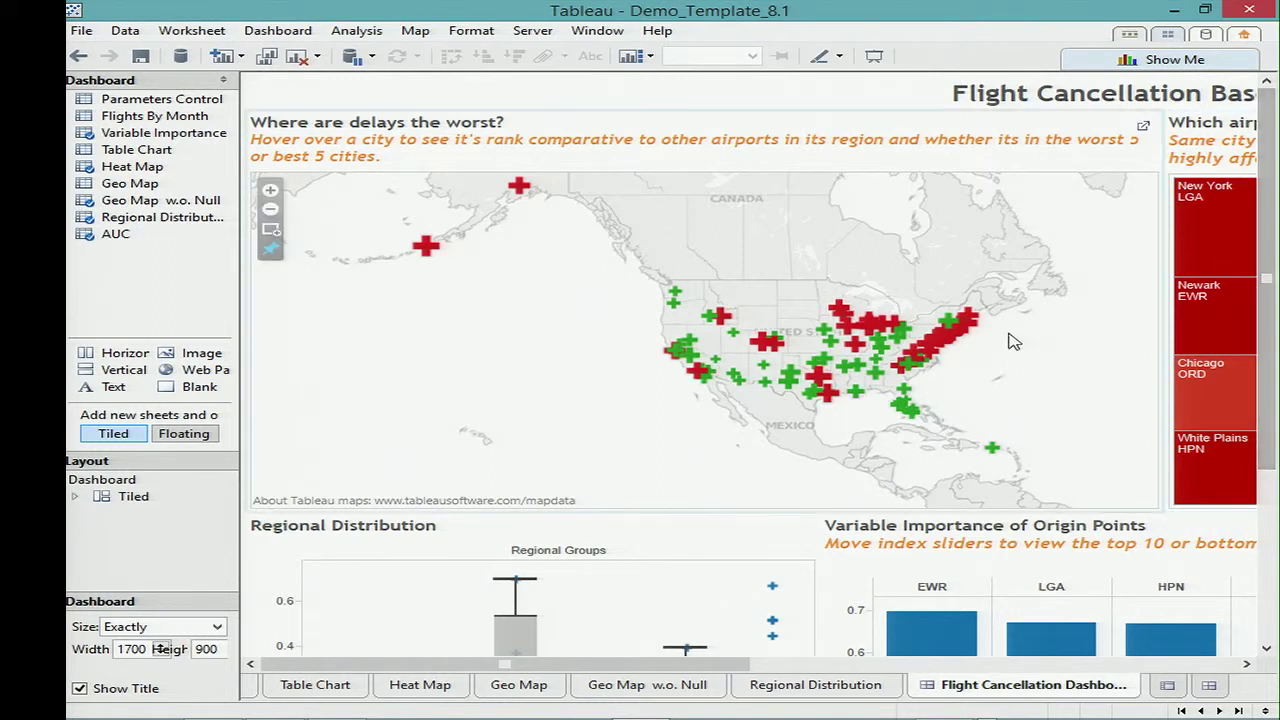
Inspect individual airports on the dashboard's delay map and zoom the map out slightly
{"action": "mouse_move", "coordinate": [978, 320]}
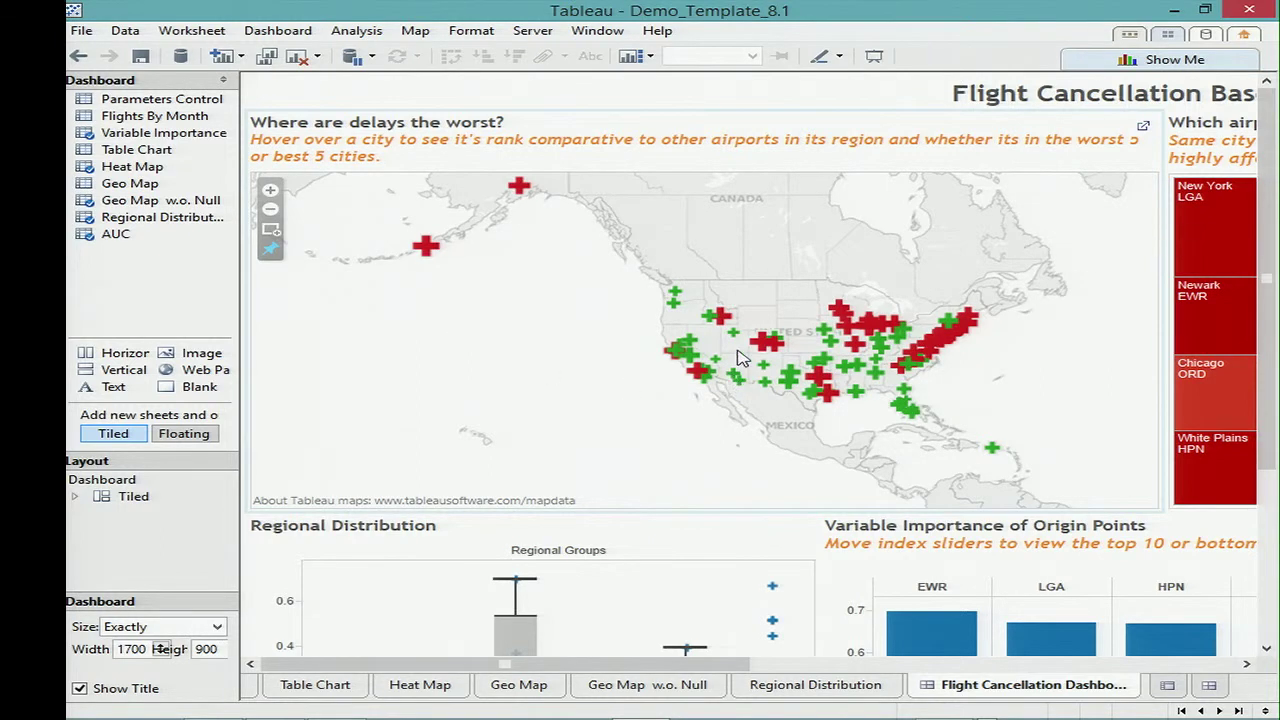
{"action": "mouse_move", "coordinate": [698, 374]}
{"action": "scroll", "coordinate": [893, 468], "scroll_direction": "down", "scroll_amount": 1}
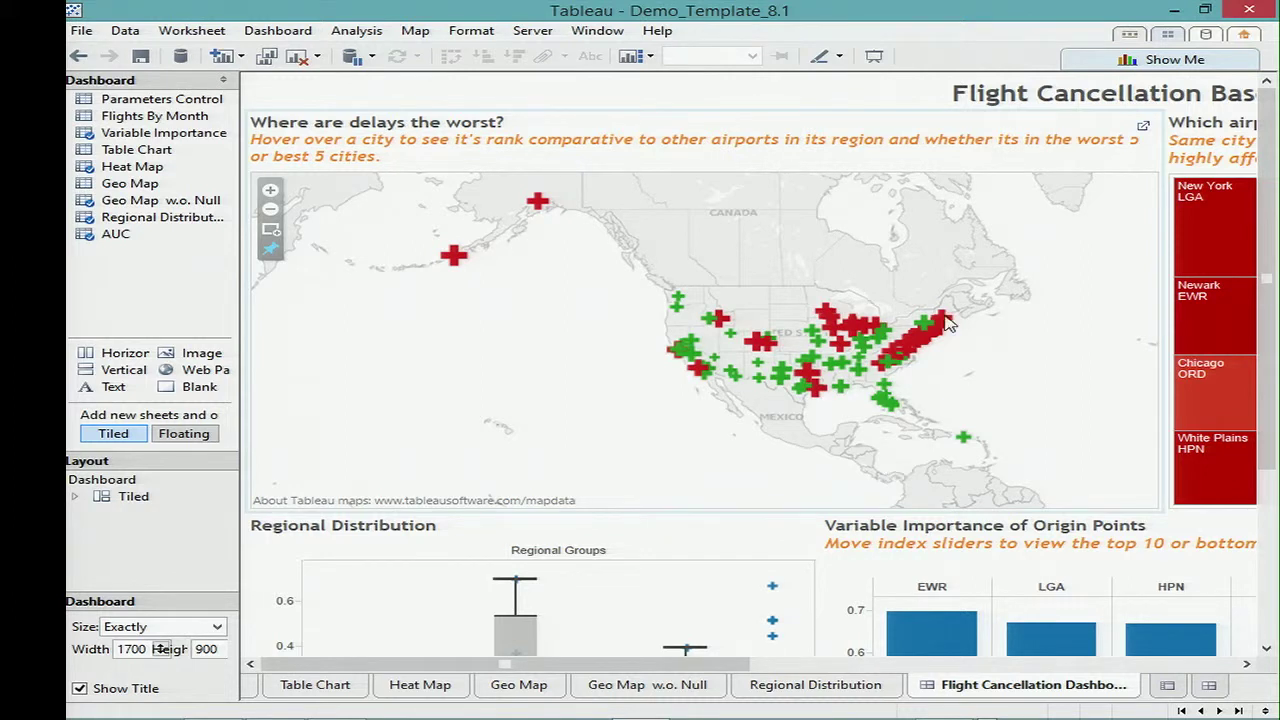
Minimize Tableau and bring the H2O_new.xlsm workbook's H2OSetup sheet to the front in Excel
{"action": "left_click", "coordinate": [1176, 10]}
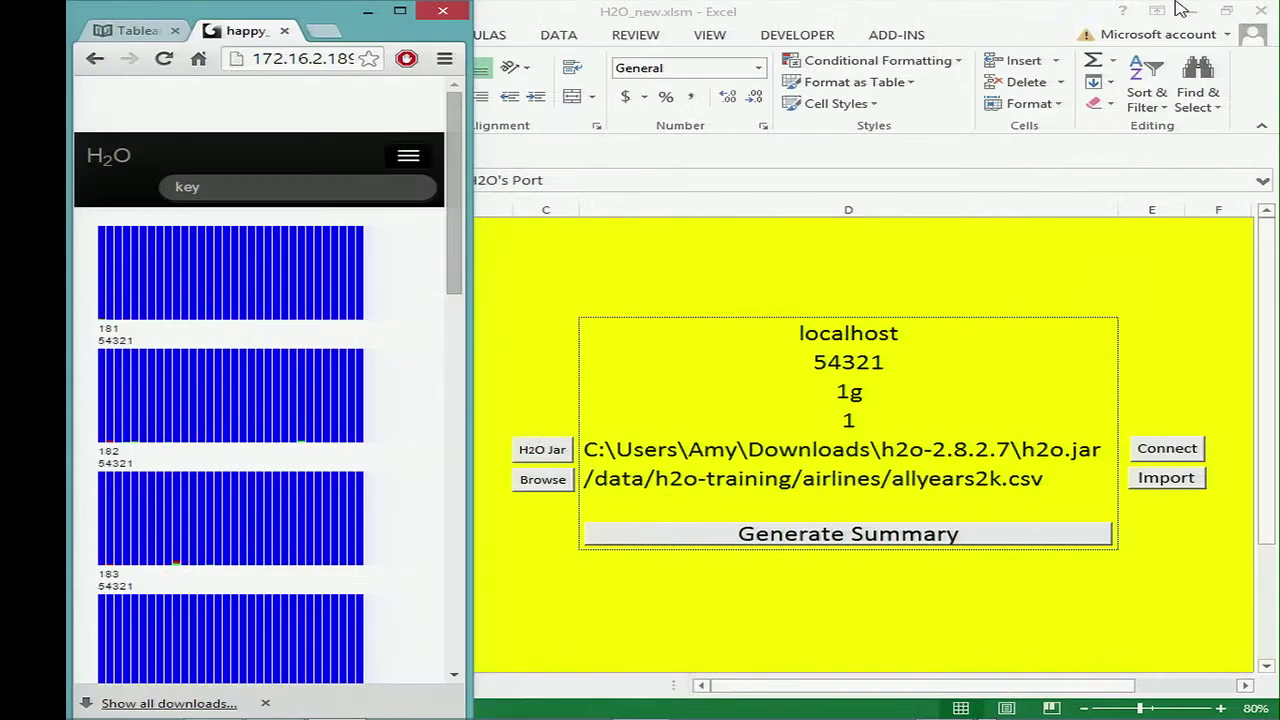
{"action": "left_click", "coordinate": [1044, 26]}
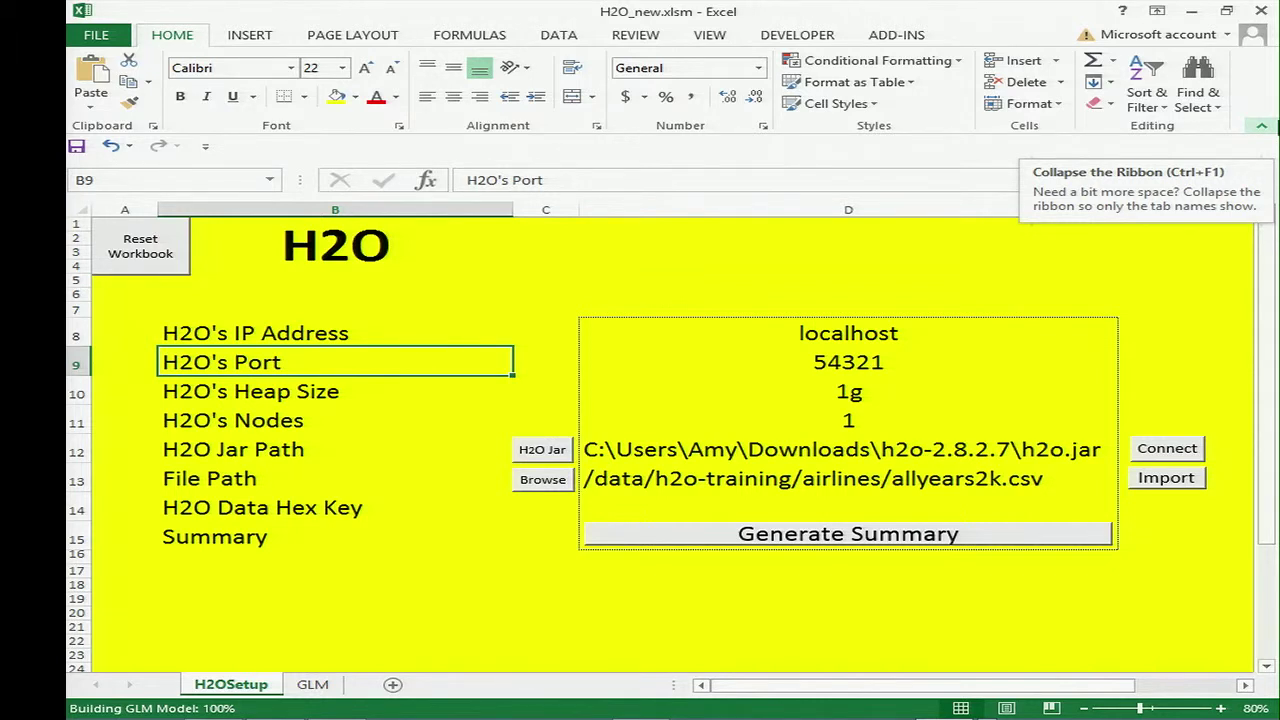
Connect the workbook to H2O on localhost port 54321 and import the airlines file allyears2k.csv
{"action": "left_click", "coordinate": [1160, 451]}
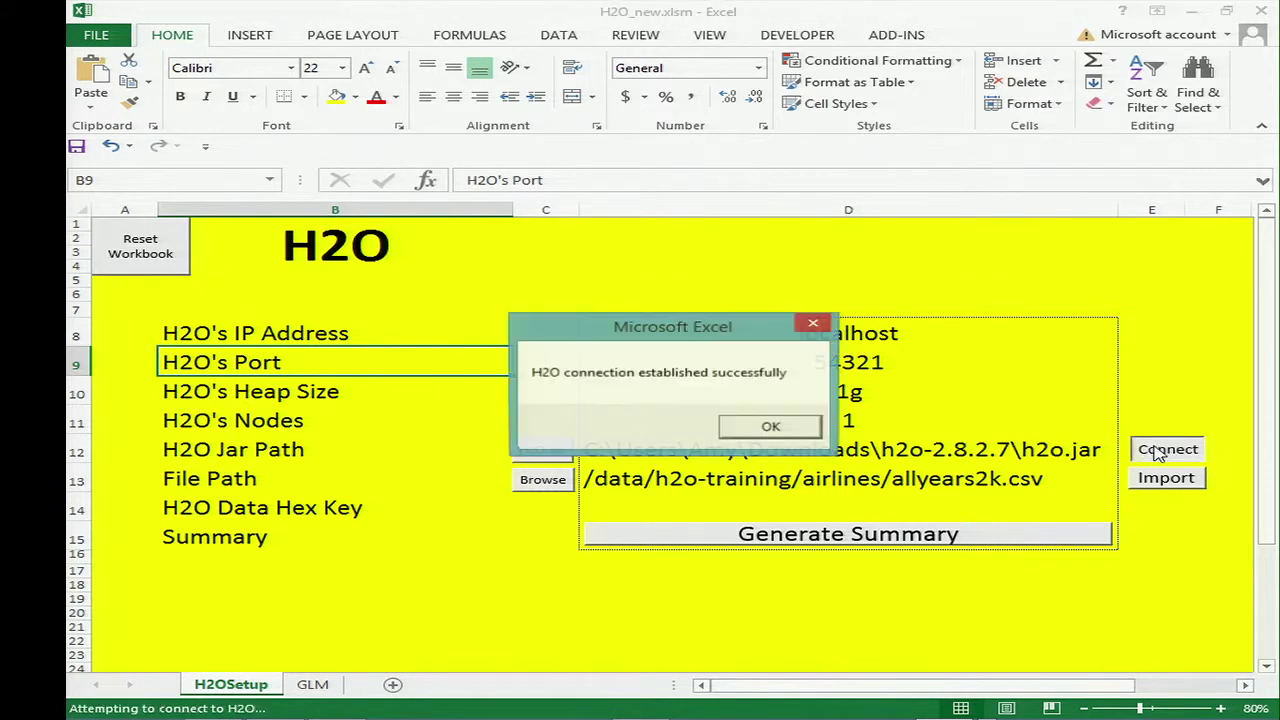
{"action": "left_click", "coordinate": [775, 430]}
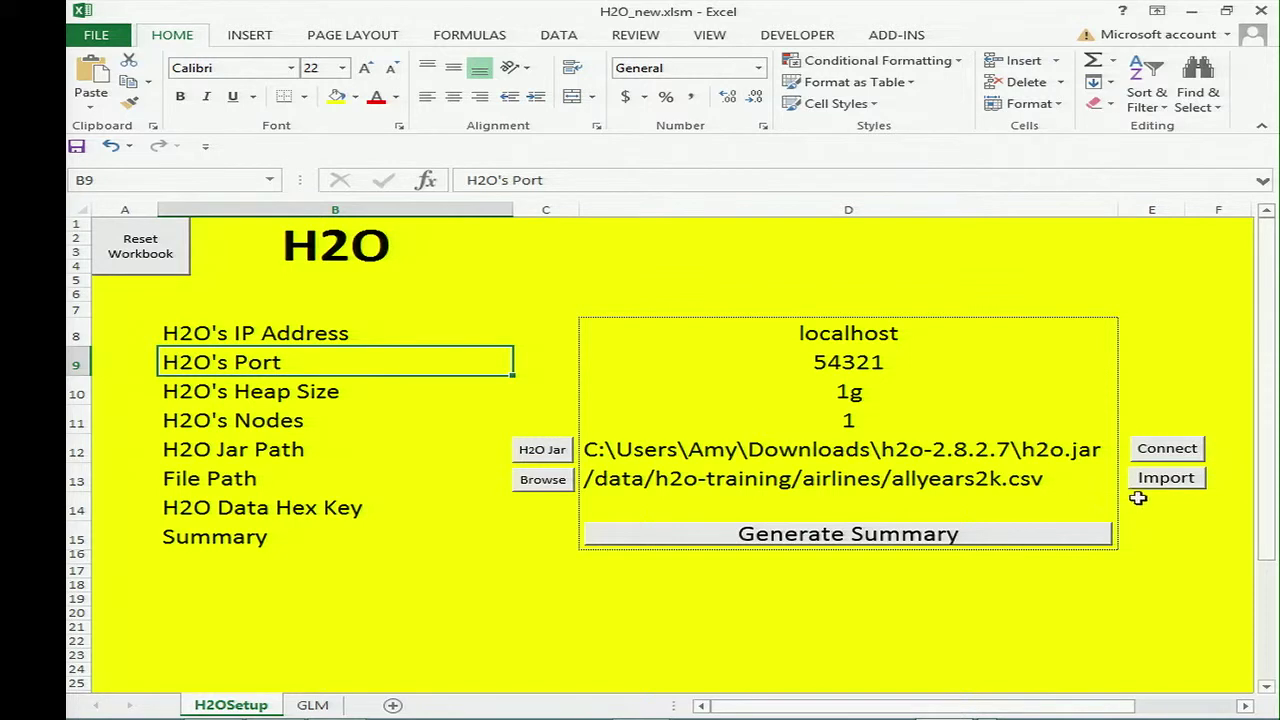
{"action": "left_click", "coordinate": [1178, 479]}
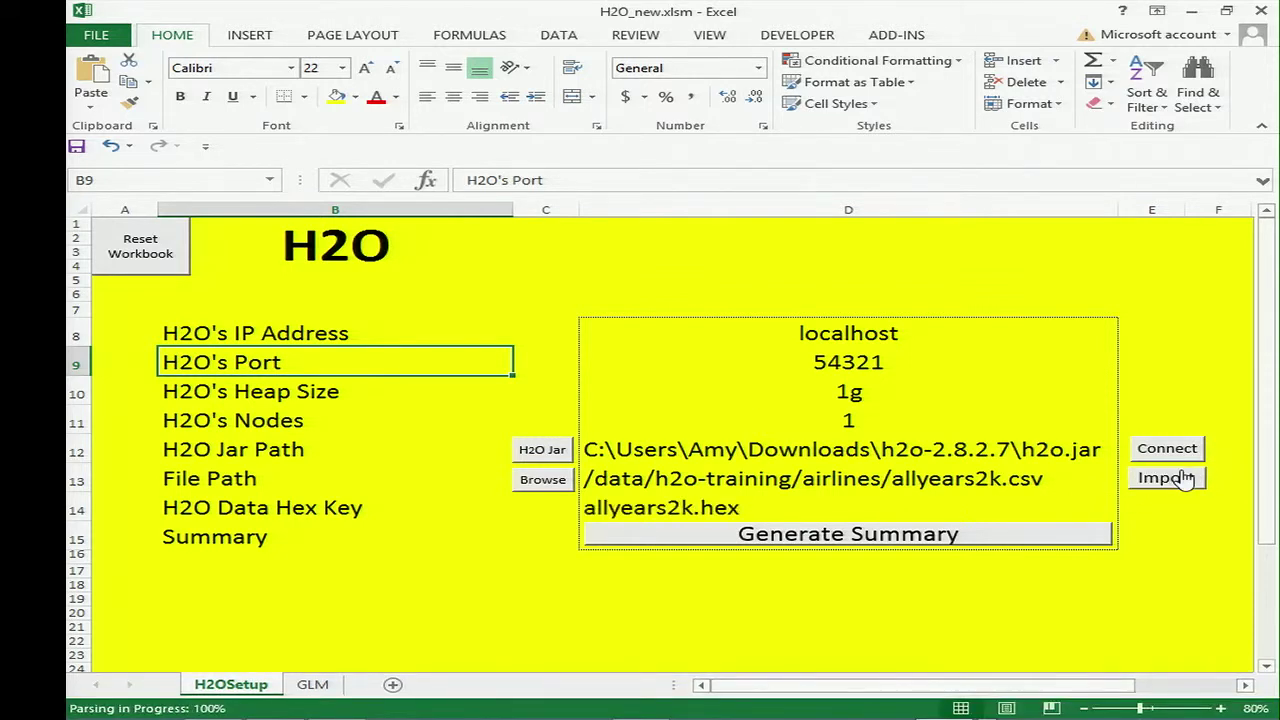
Generate the data summary for the allyears2k.hex key and look through its column statistics
{"action": "left_click", "coordinate": [893, 507]}
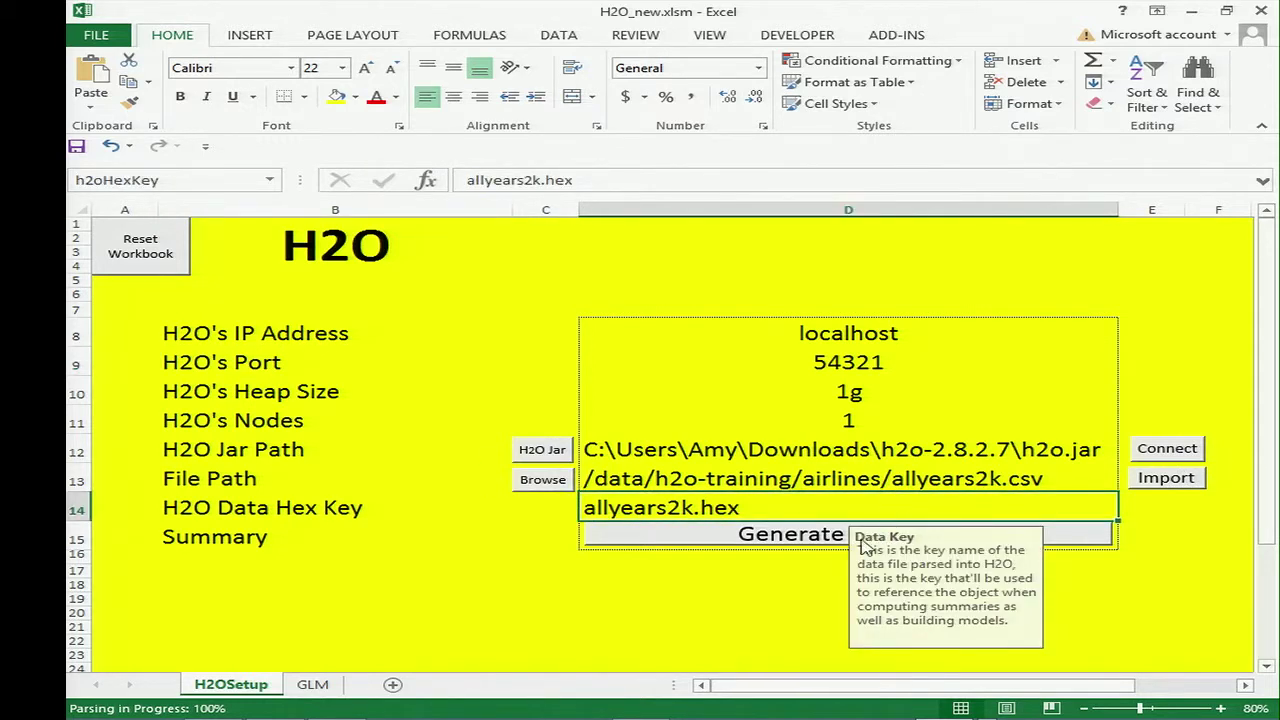
{"action": "left_click", "coordinate": [820, 538]}
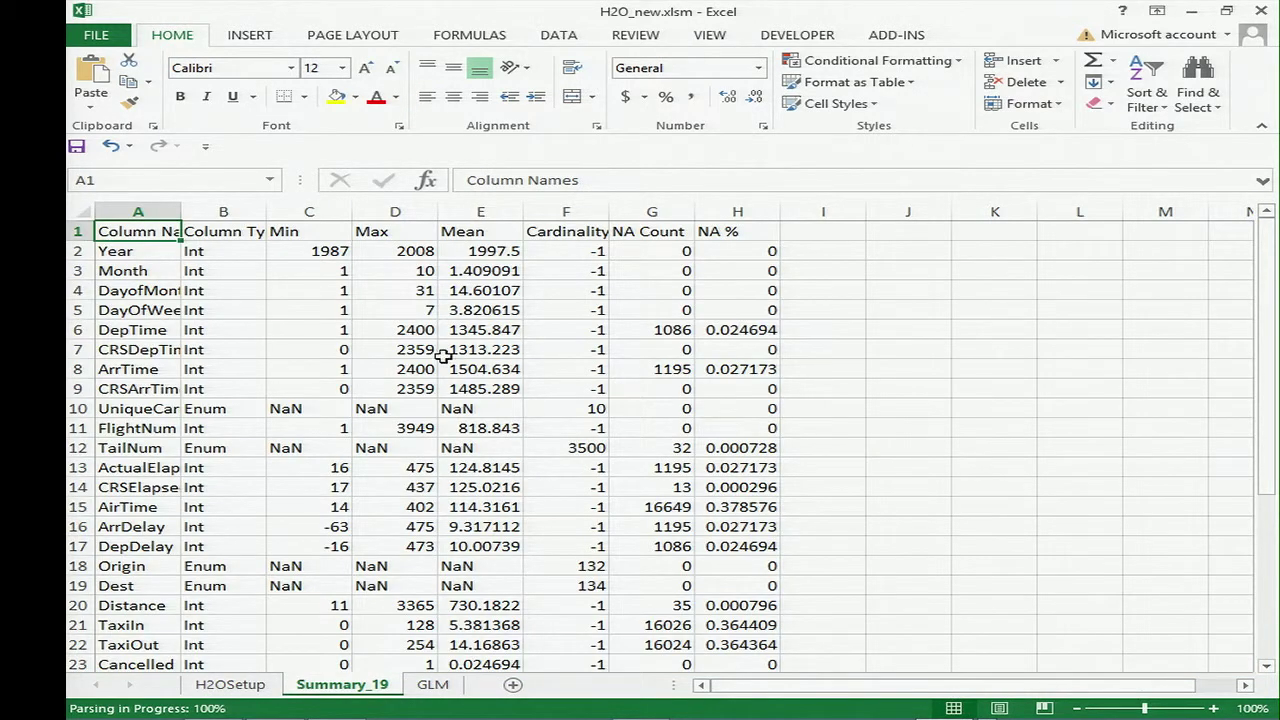
{"action": "scroll", "coordinate": [410, 362], "scroll_direction": "down", "scroll_amount": 1}
{"action": "scroll", "coordinate": [395, 308], "scroll_direction": "up", "scroll_amount": 1}
Submit the binomial model on the GLM sheet with response Cancelled, lambda 1.0E-5, alpha 0.5 and N Fold Cross Validation 0
{"action": "left_click", "coordinate": [436, 686]}
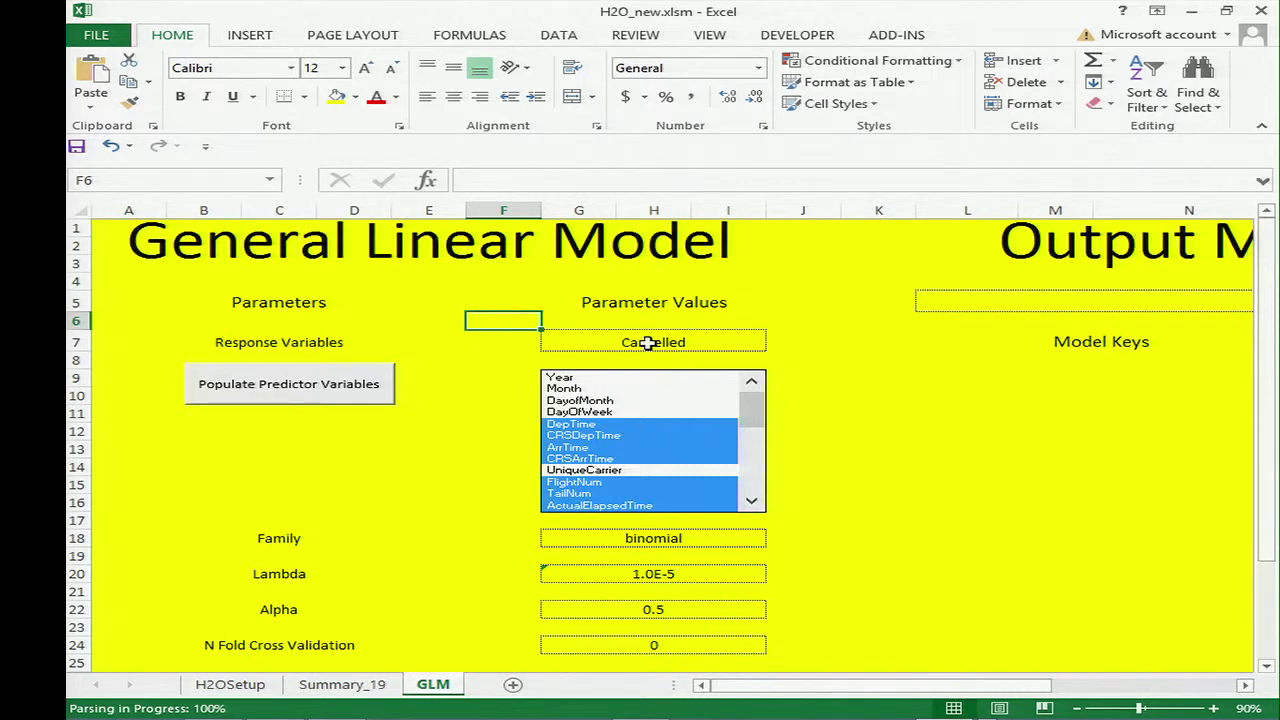
{"action": "mouse_move", "coordinate": [757, 405]}
{"action": "left_mouse_down"}
{"action": "mouse_move", "coordinate": [762, 434]}
{"action": "mouse_move", "coordinate": [765, 402]}
{"action": "left_mouse_up"}
{"action": "scroll", "coordinate": [771, 534], "scroll_direction": "down", "scroll_amount": 2}
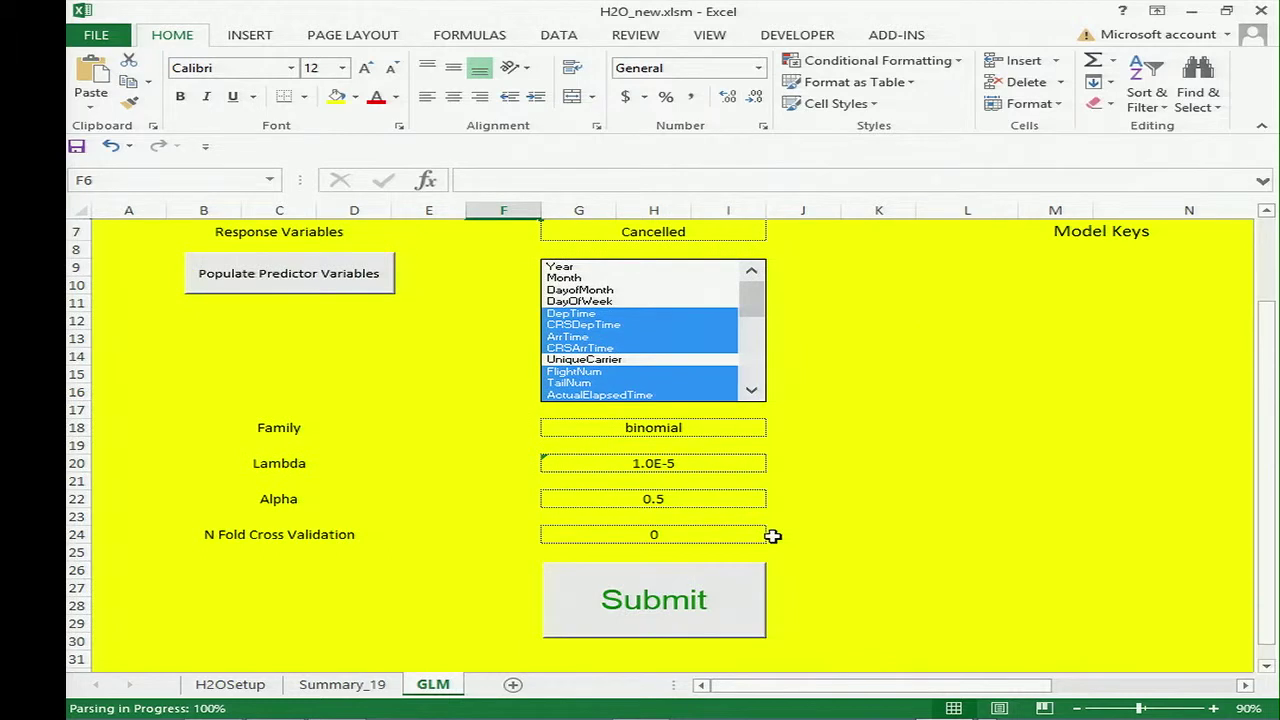
{"action": "left_click", "coordinate": [680, 605]}
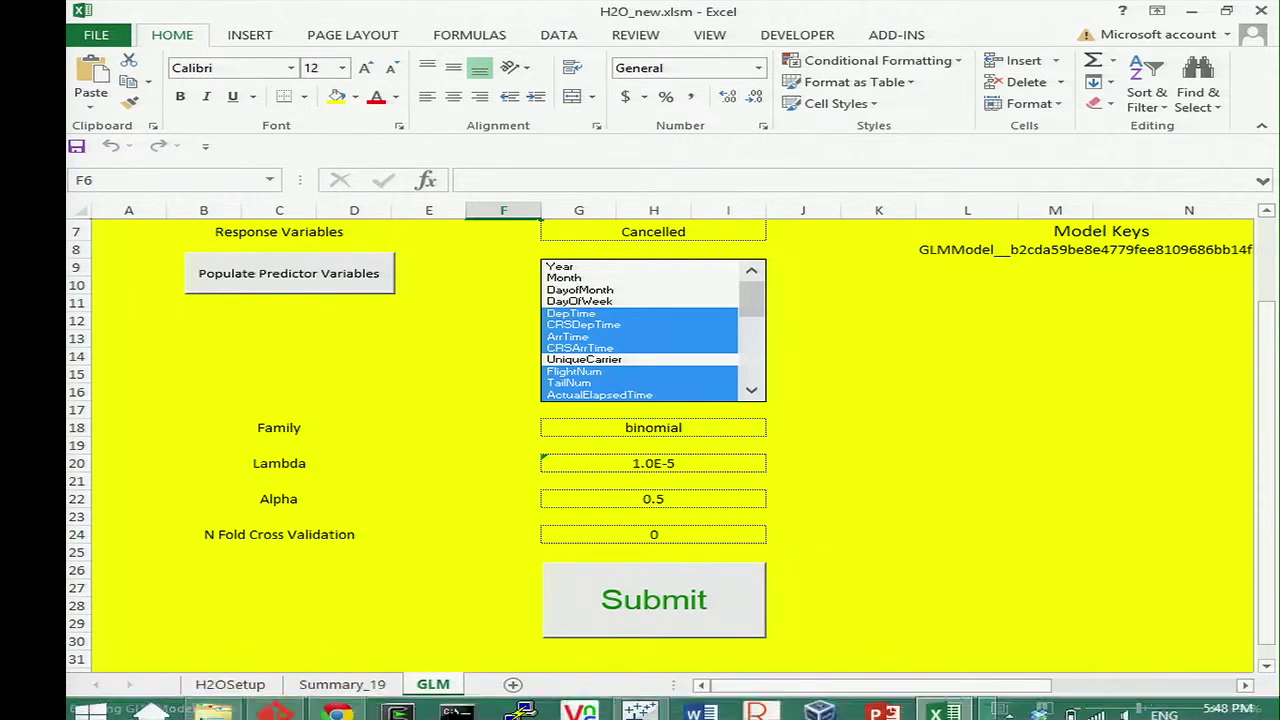
Check the new model's AUC under Output Models, choose its model key for display and show its coefficient output
{"action": "scroll", "coordinate": [1103, 366], "scroll_direction": "right", "scroll_amount": 3}
{"action": "left_click", "coordinate": [1091, 374]}
{"action": "scroll", "coordinate": [1100, 428], "scroll_direction": "up", "scroll_amount": 2}
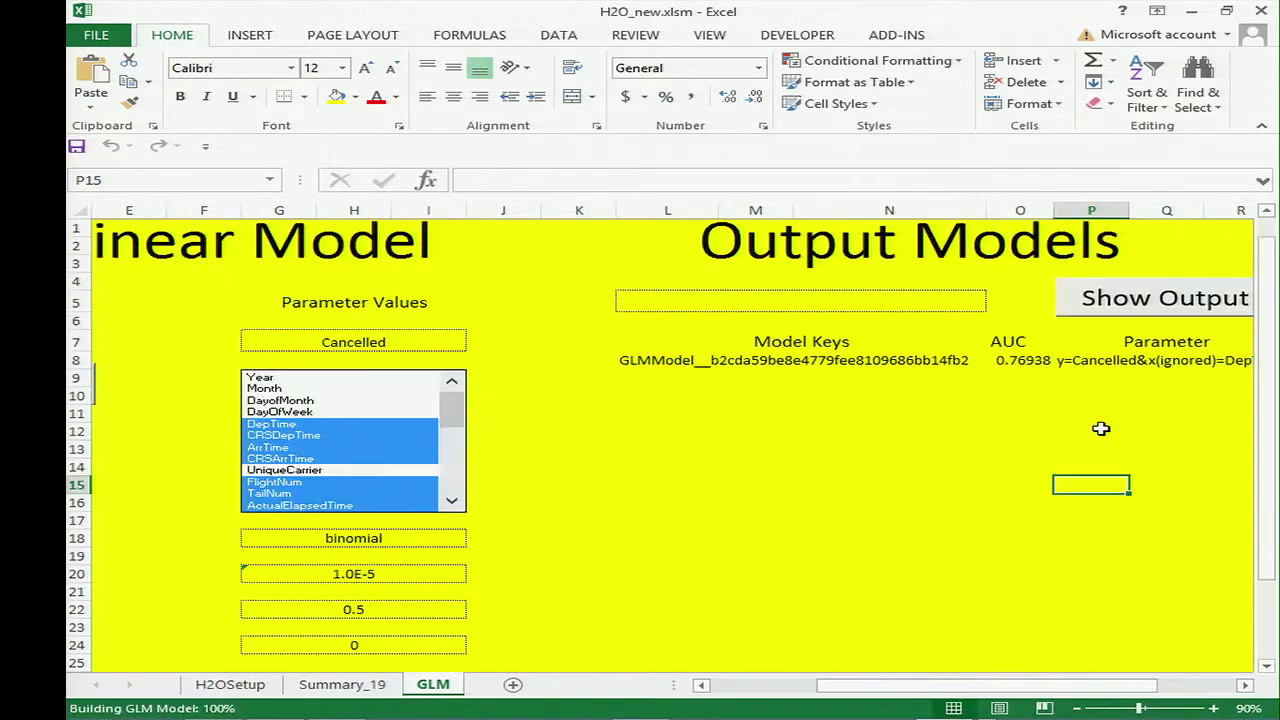
{"action": "left_click", "coordinate": [1020, 360]}
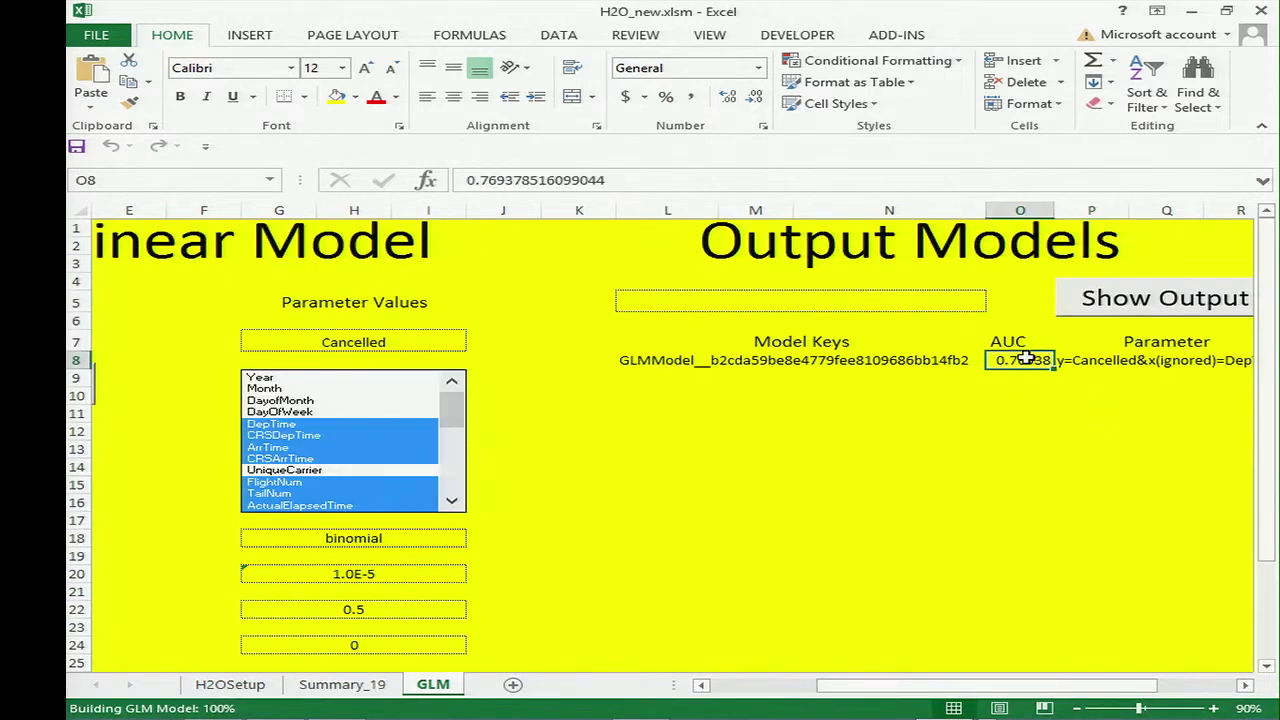
{"action": "left_click", "coordinate": [965, 295]}
{"action": "left_click", "coordinate": [975, 297]}
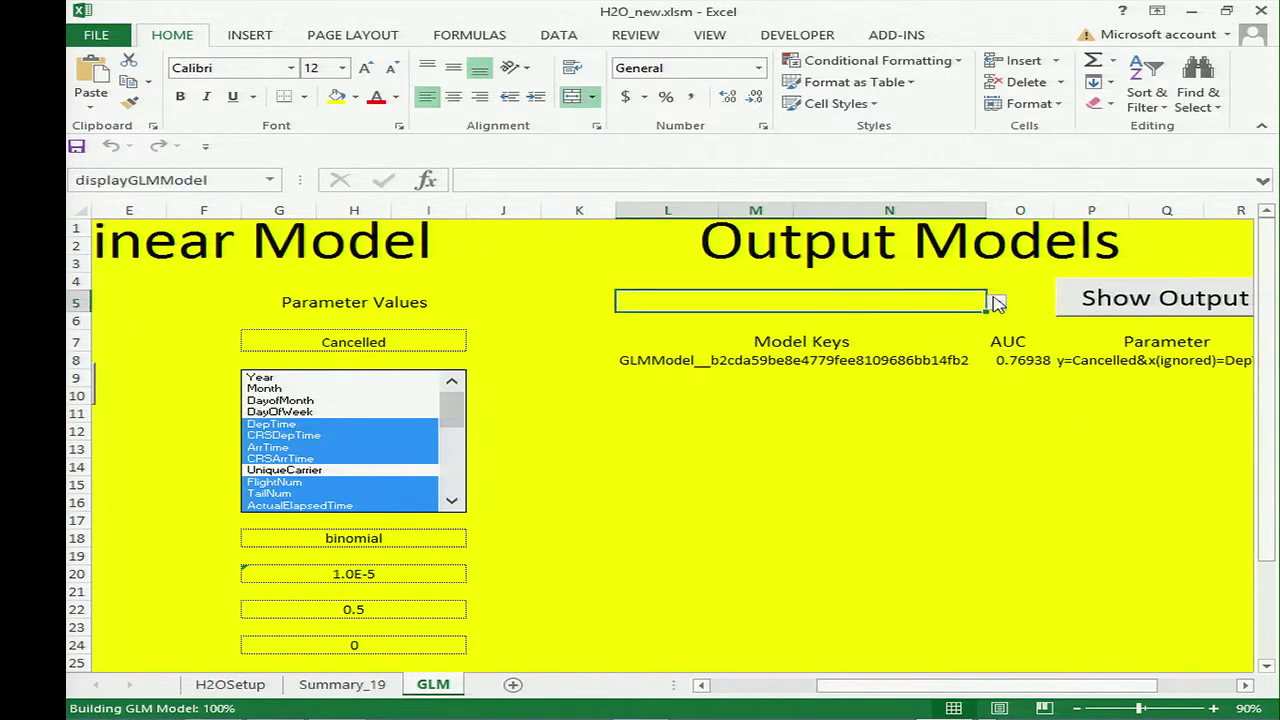
{"action": "left_click", "coordinate": [996, 301]}
{"action": "left_click", "coordinate": [975, 318]}
{"action": "left_click", "coordinate": [1136, 298]}
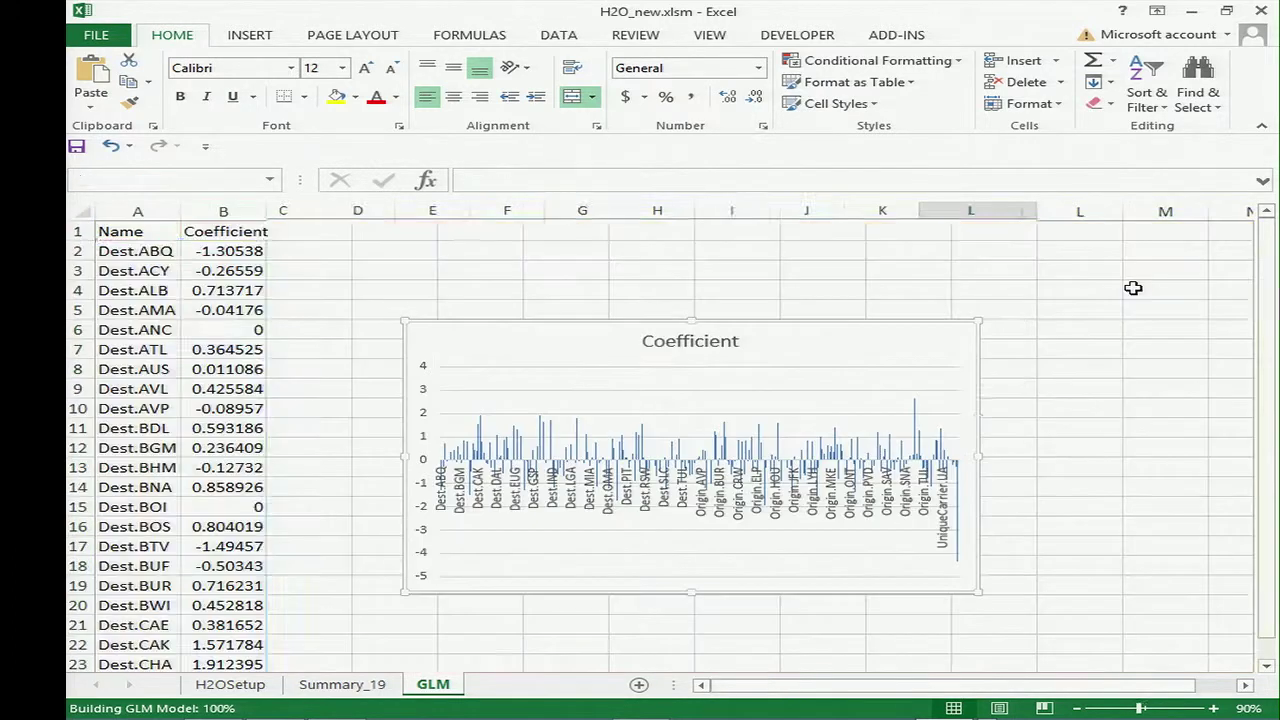